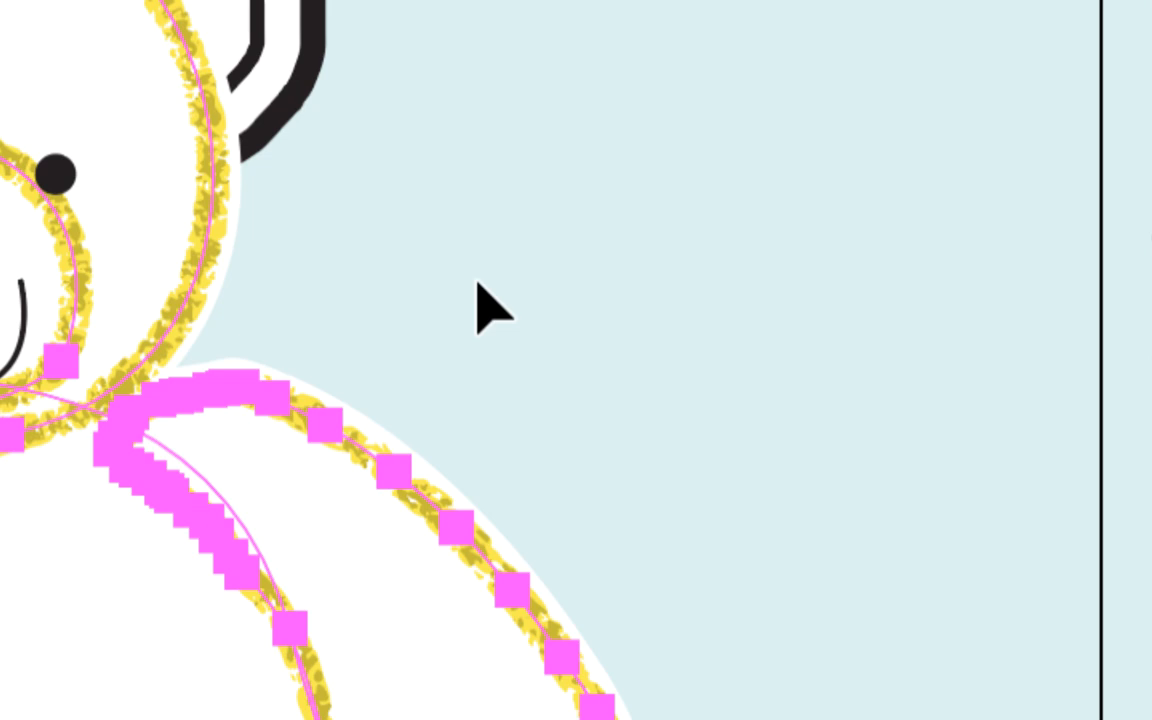
Step: Clear the selection and hide the coloured background layer "fond coloré"
click(478, 290)
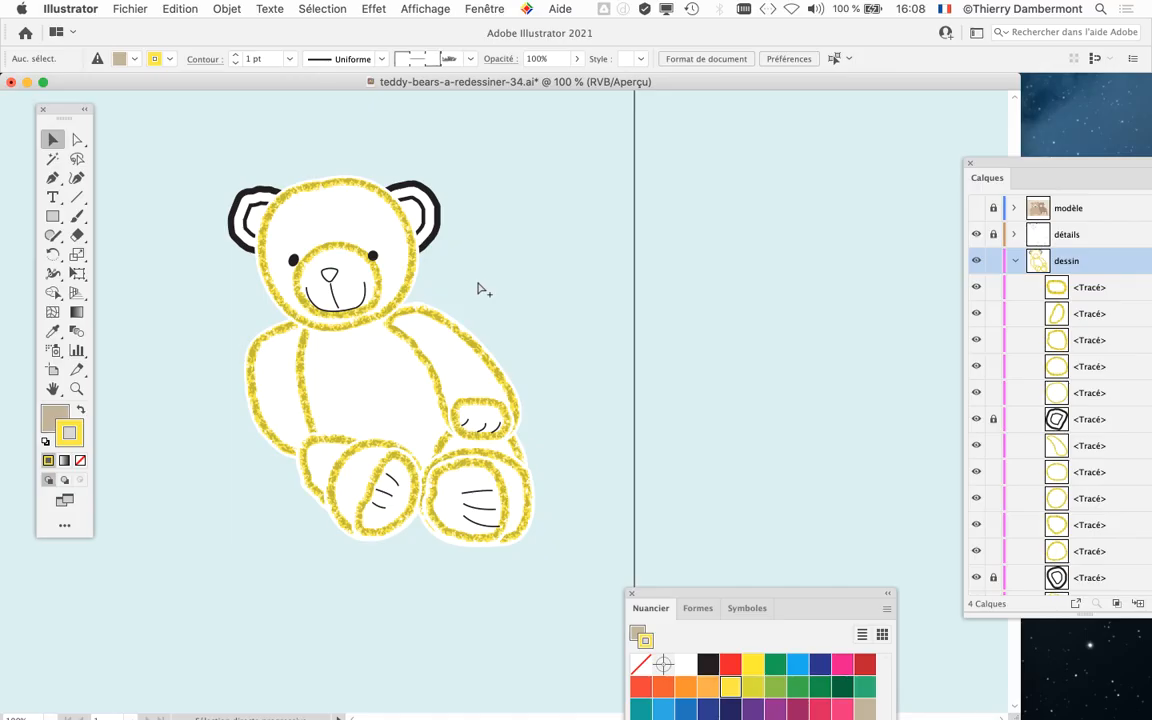
drag(1008, 162, 678, 25)
scroll(805, 316, down, 3)
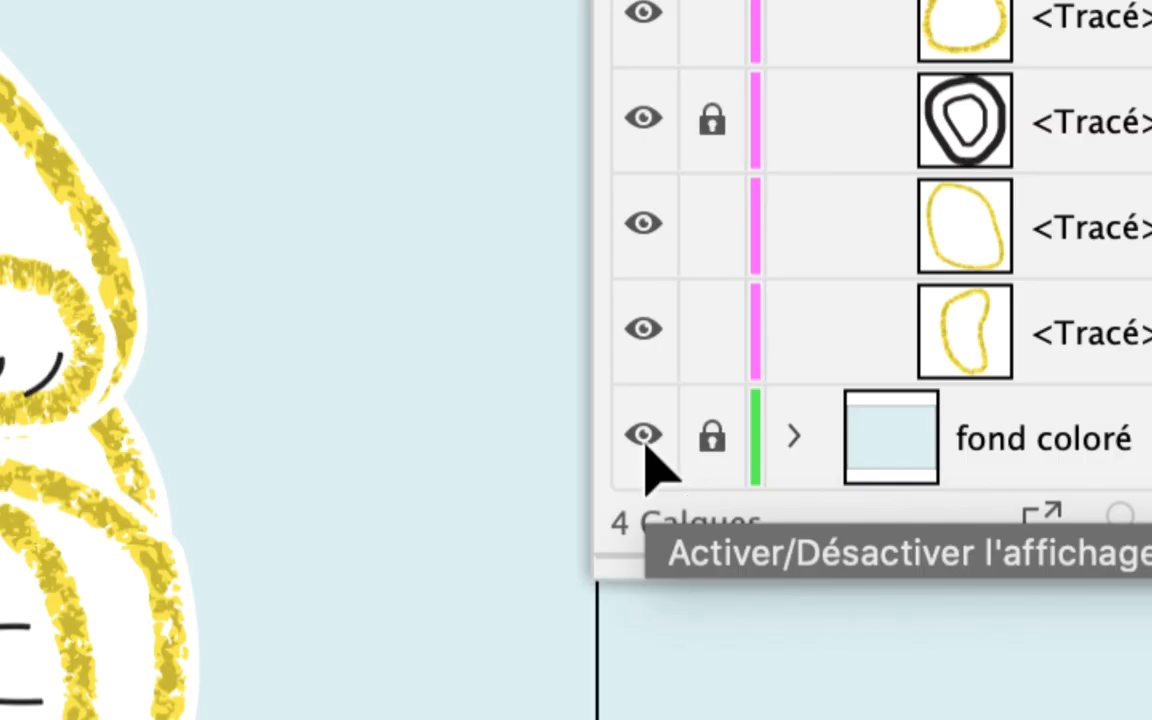
click(646, 444)
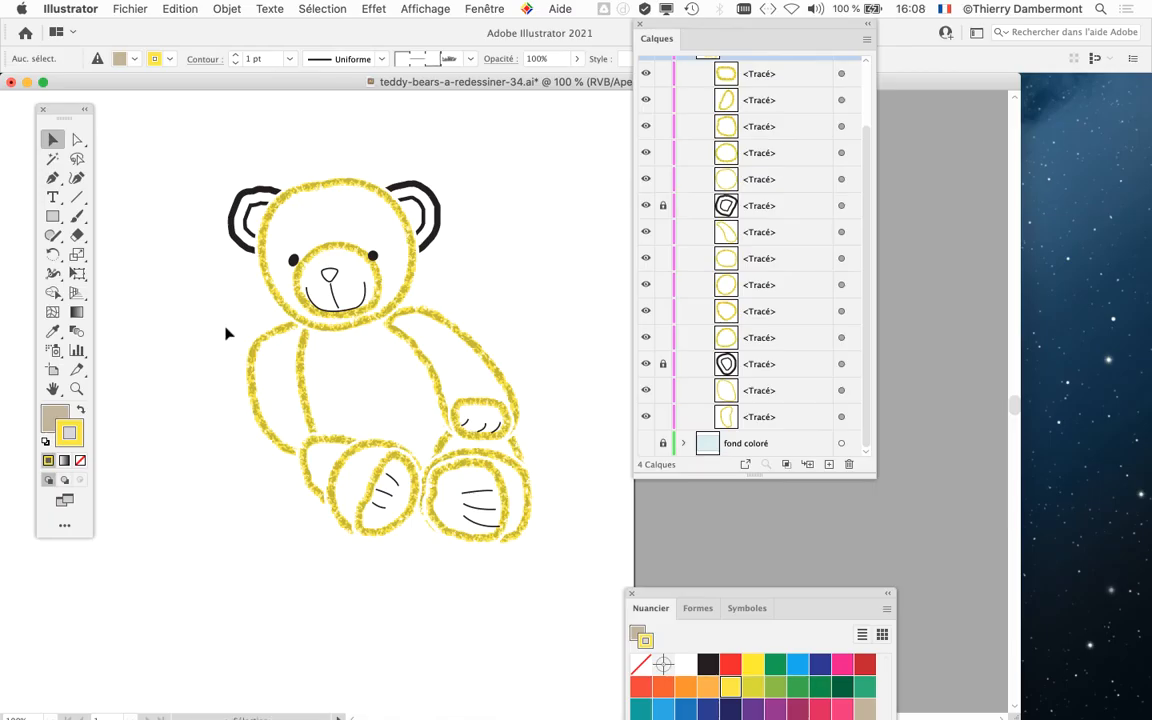
click(646, 446)
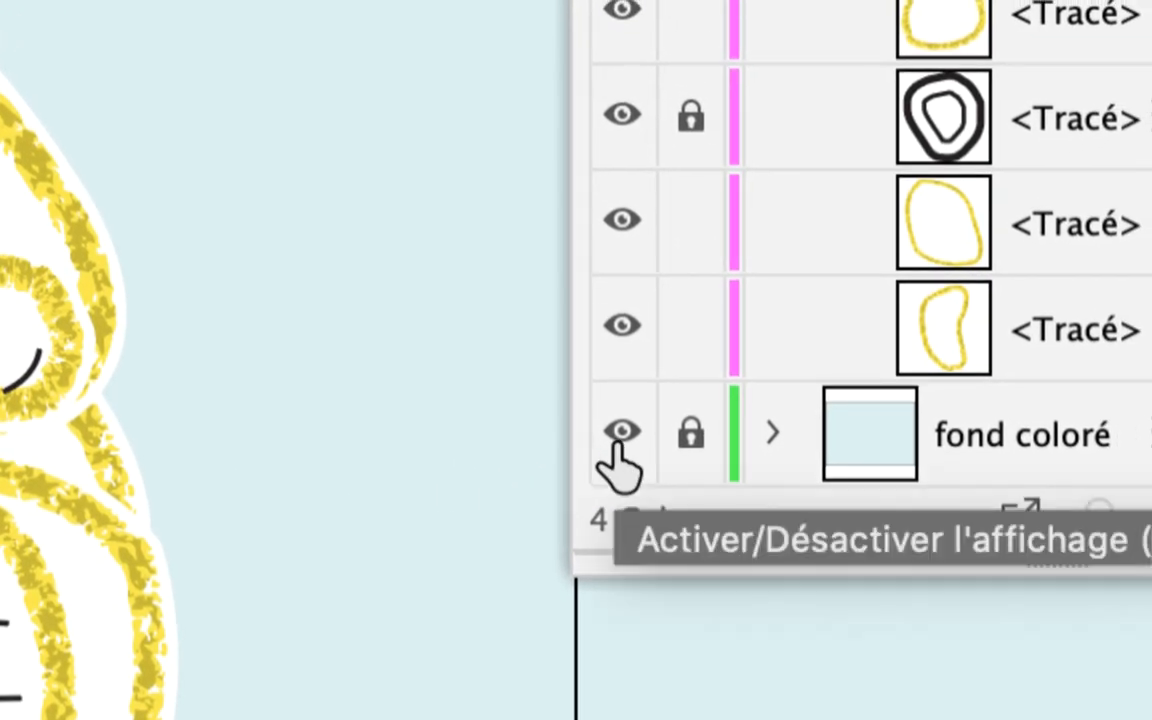
click(621, 431)
click(621, 431)
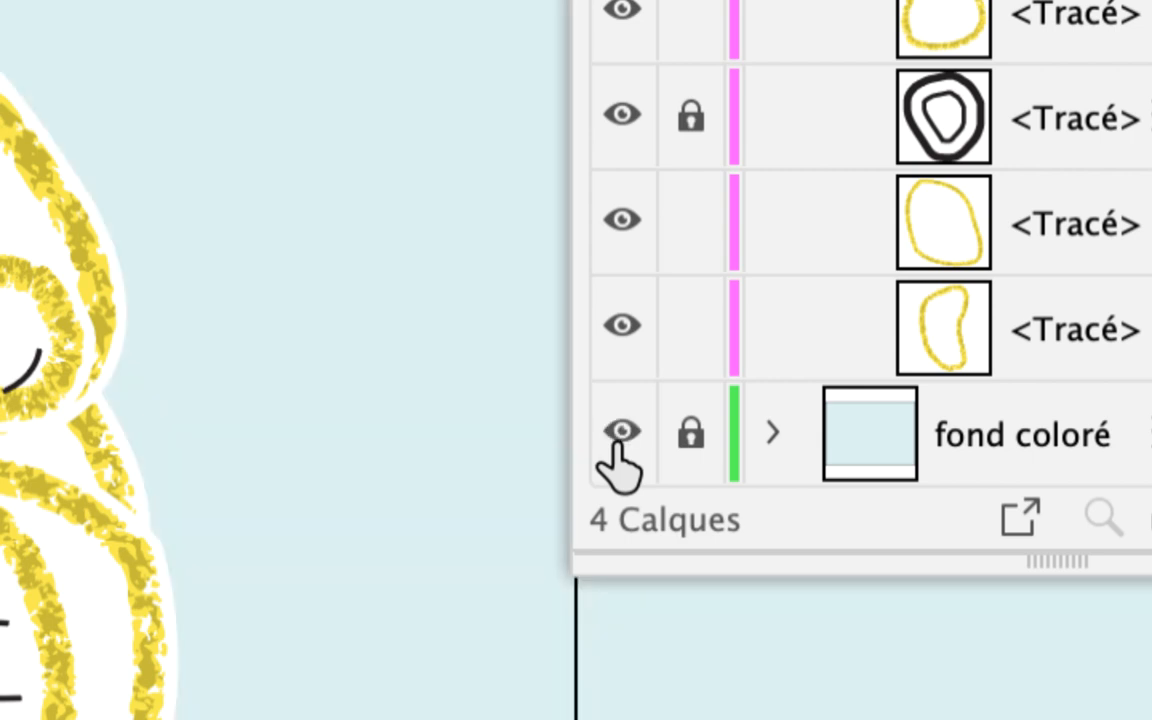
click(621, 431)
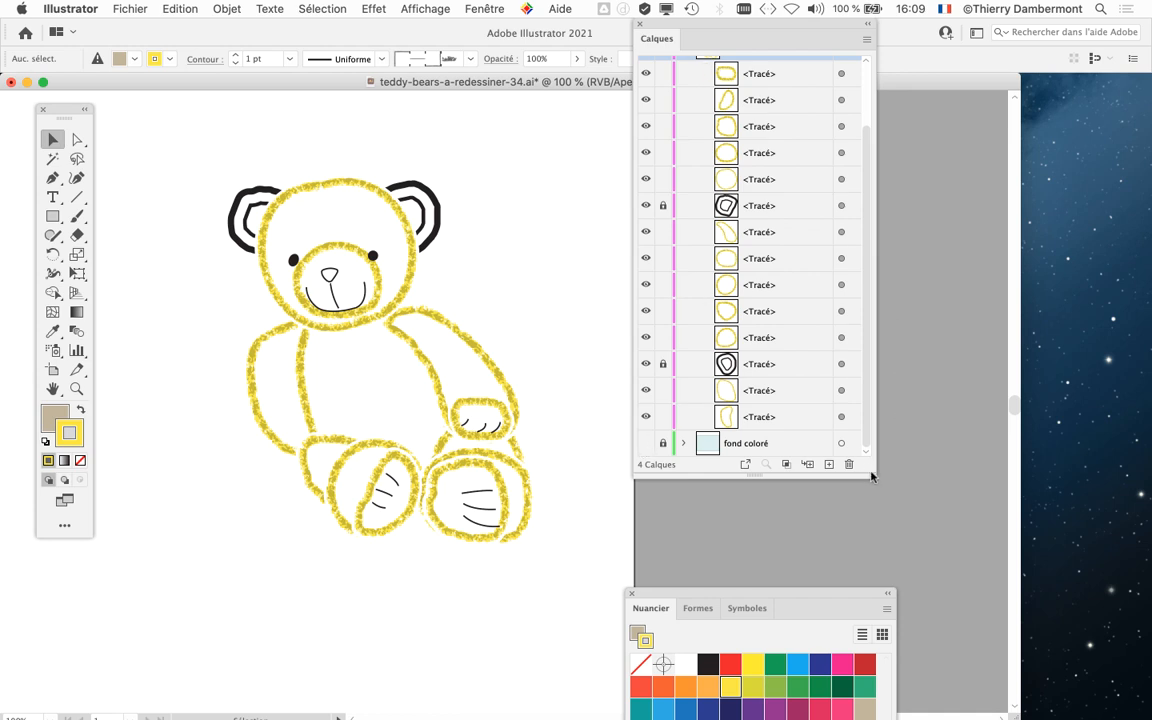
Step: Move the layer list below the bear and show an enlarged Formes brush list beside the artwork
drag(872, 476, 877, 519)
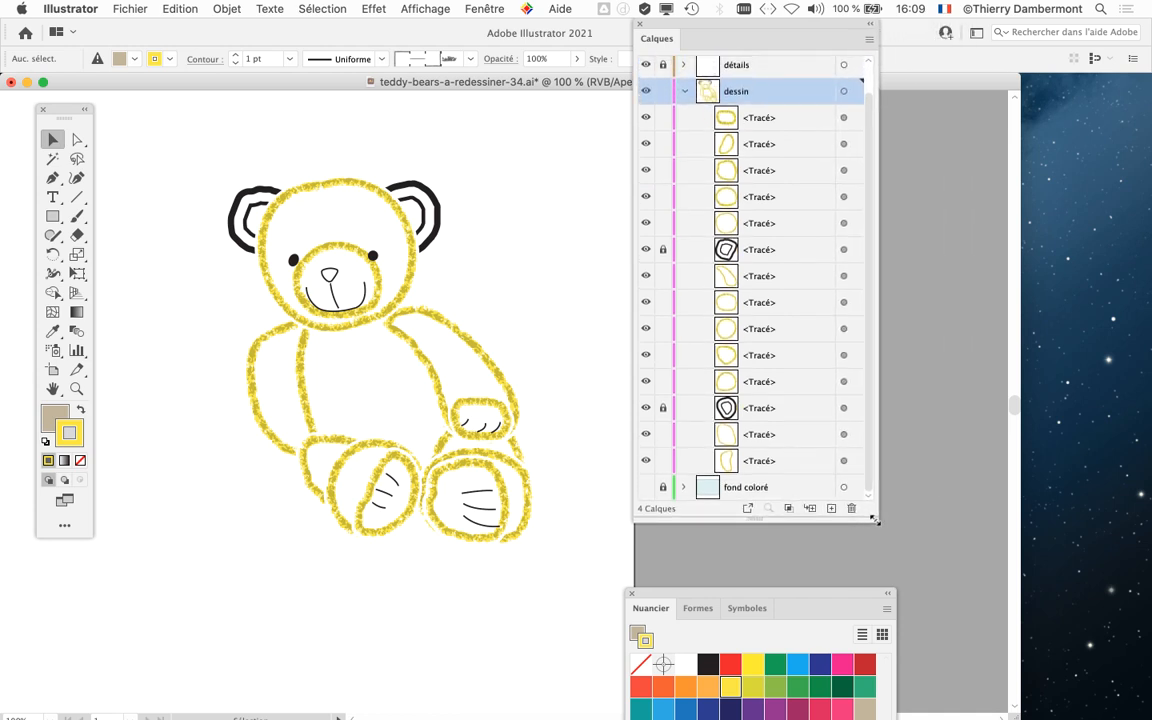
drag(738, 21, 77, 578)
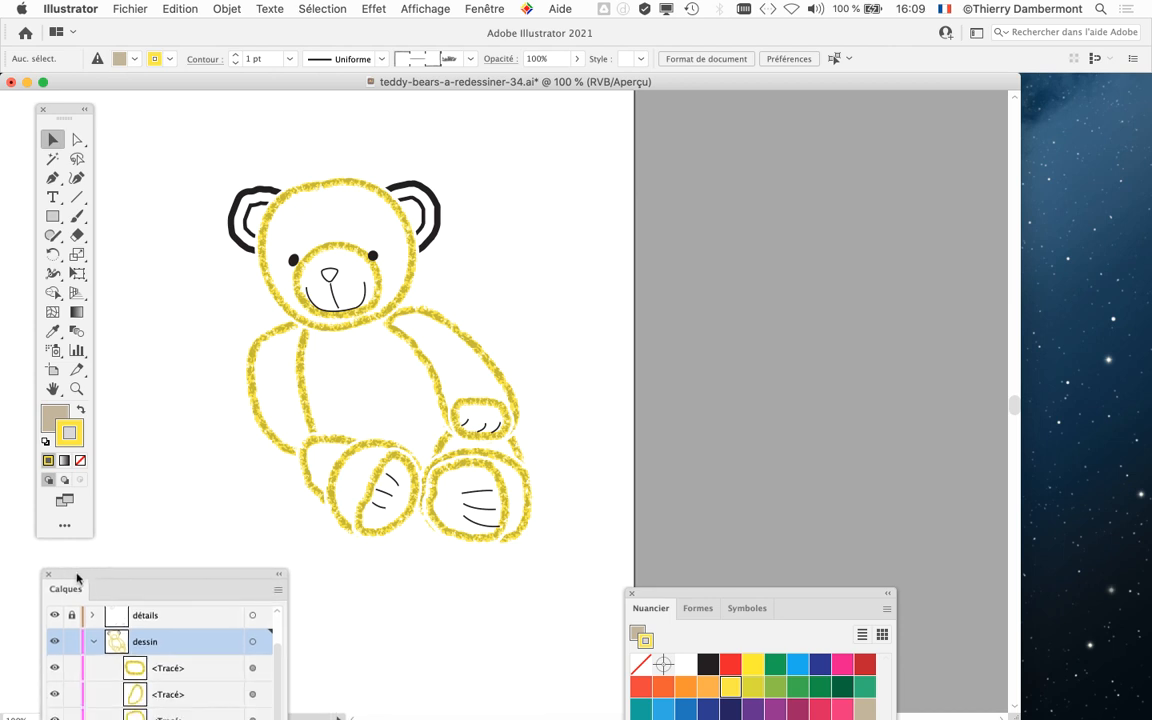
click(470, 7)
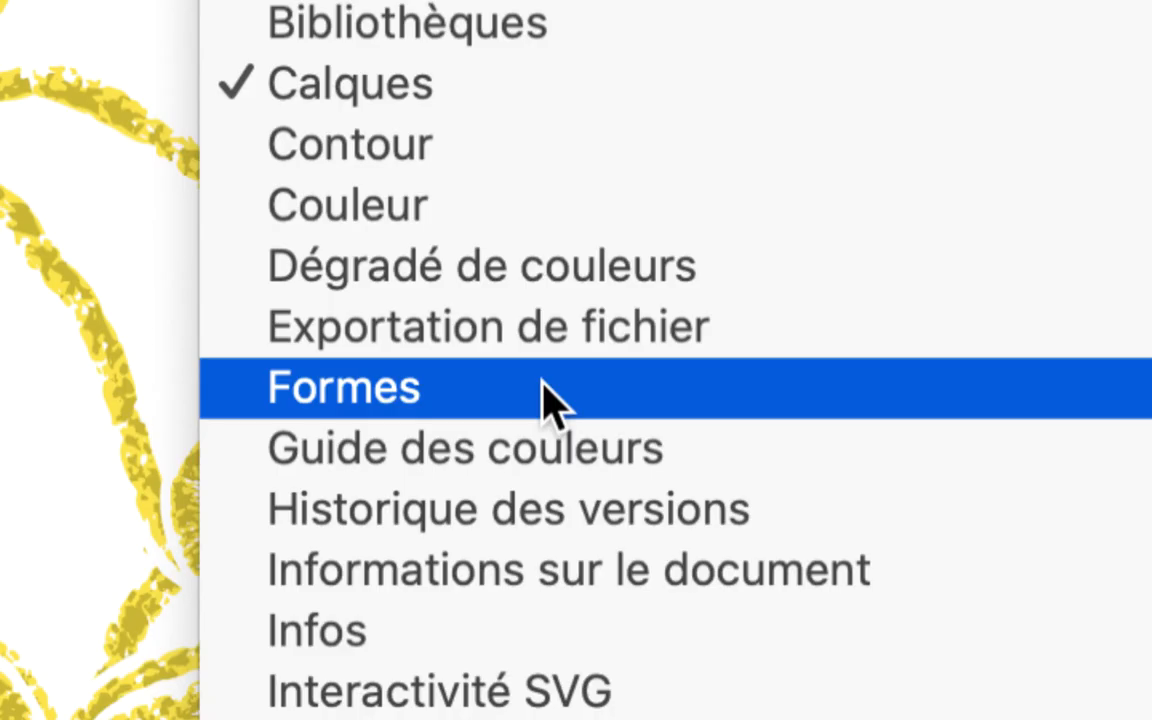
click(543, 386)
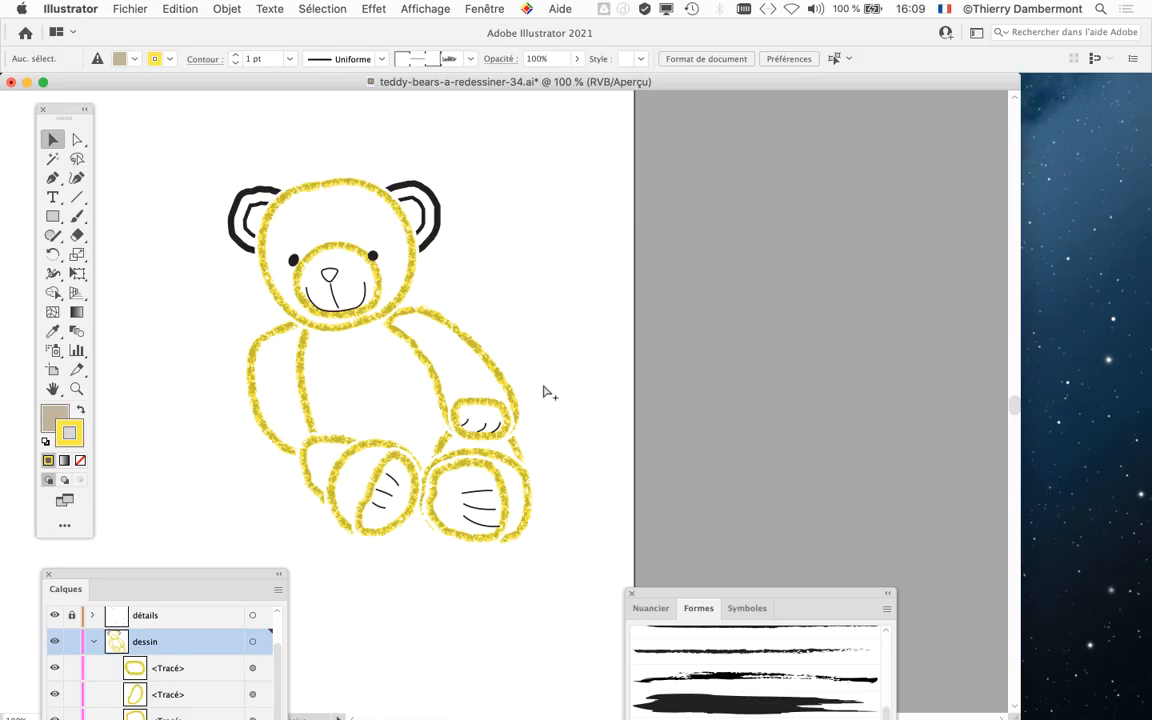
drag(707, 607, 743, 38)
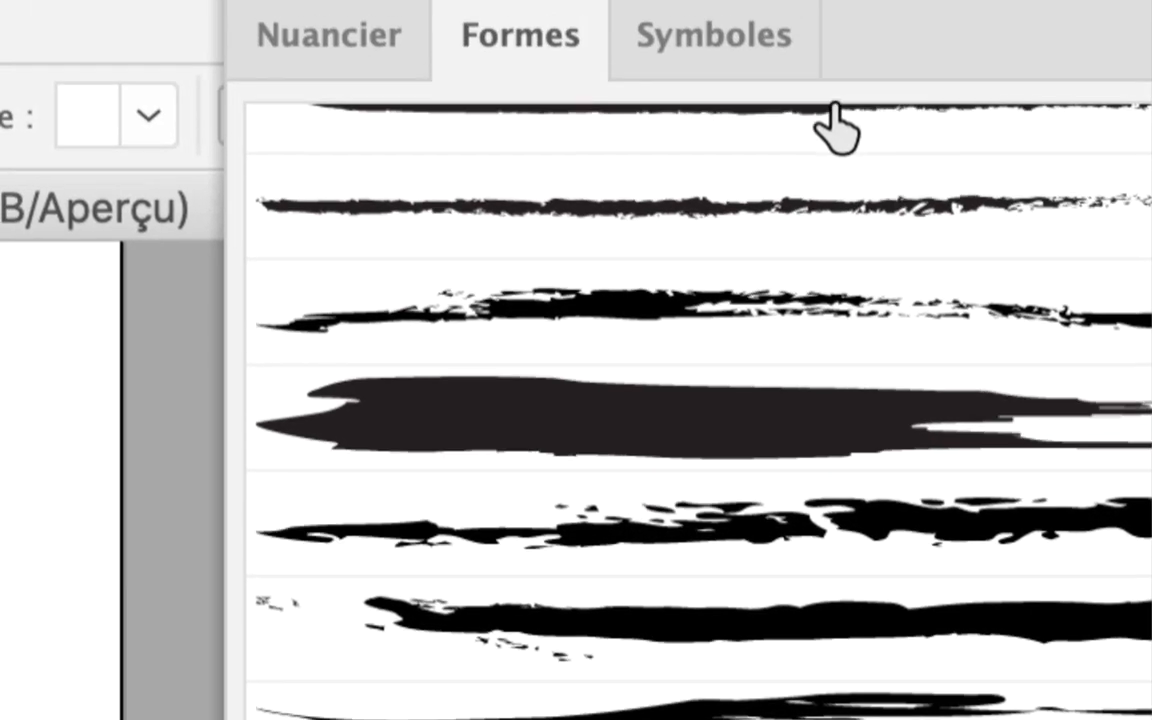
drag(825, 2, 732, 96)
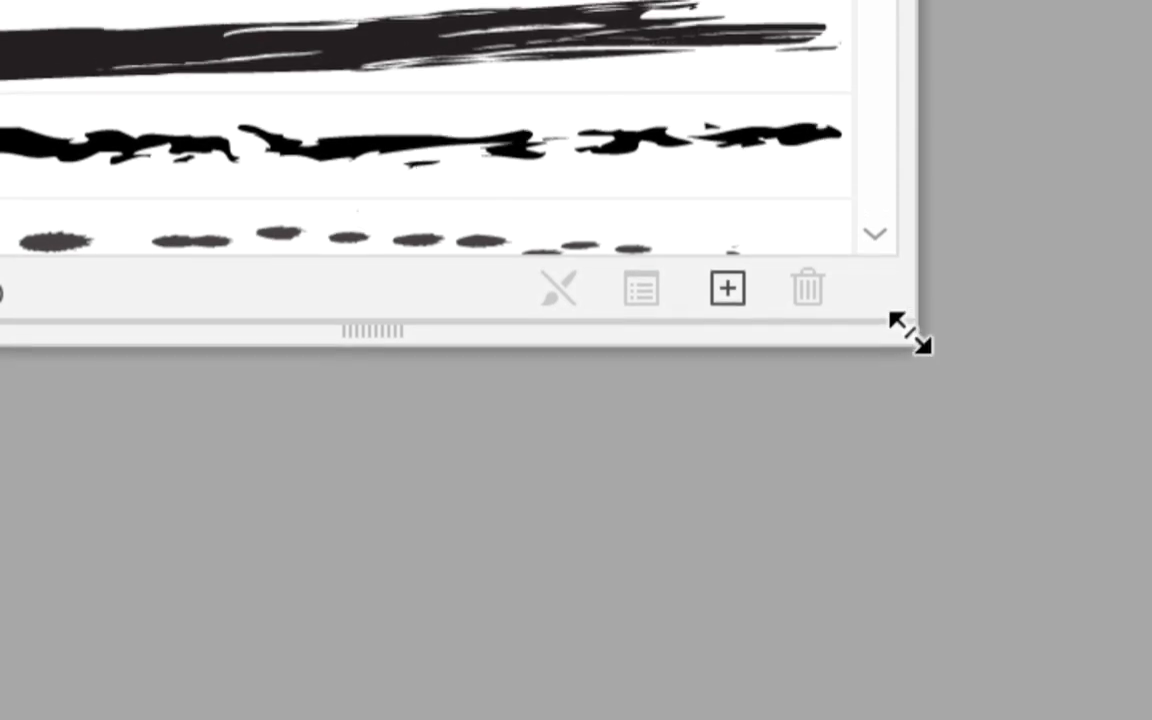
mouse_move(905, 345)
mouse_down()
mouse_move(882, 419)
mouse_move(880, 570)
mouse_move(836, 719)
mouse_up()
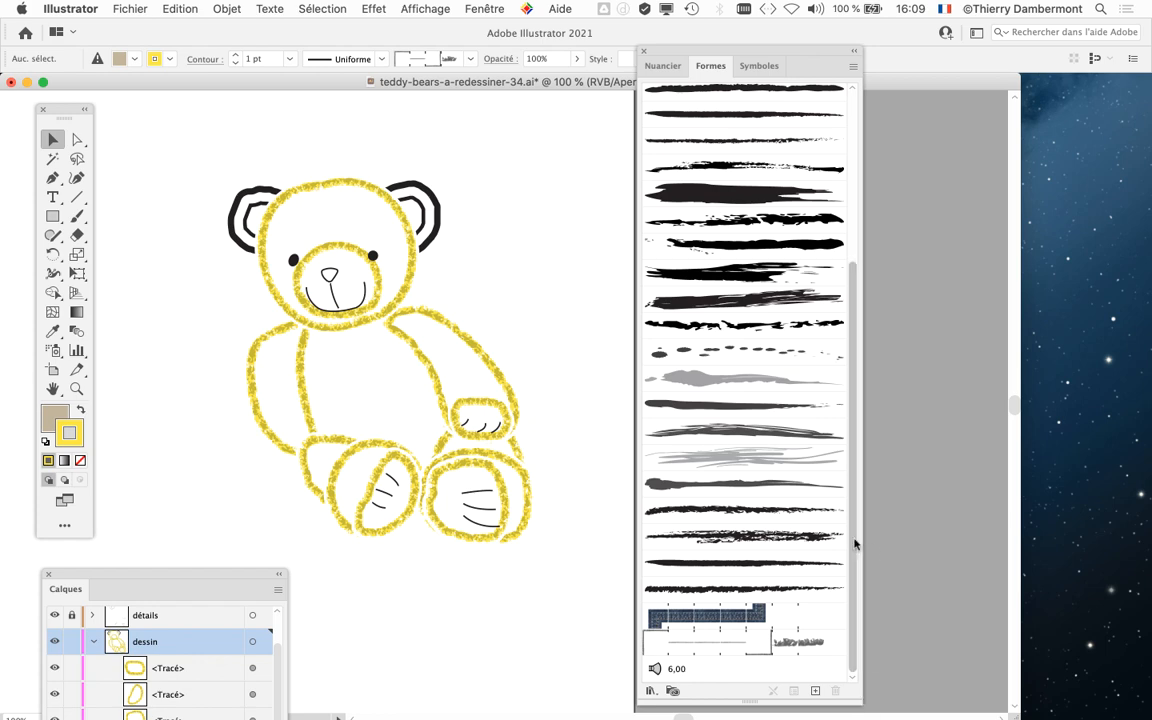
Step: Browse the available brushes and select all unlocked bear outlines to identify which brush they use
drag(856, 540, 855, 373)
mouse_move(855, 273)
mouse_down()
mouse_move(880, 598)
mouse_move(869, 244)
mouse_move(856, 231)
mouse_up()
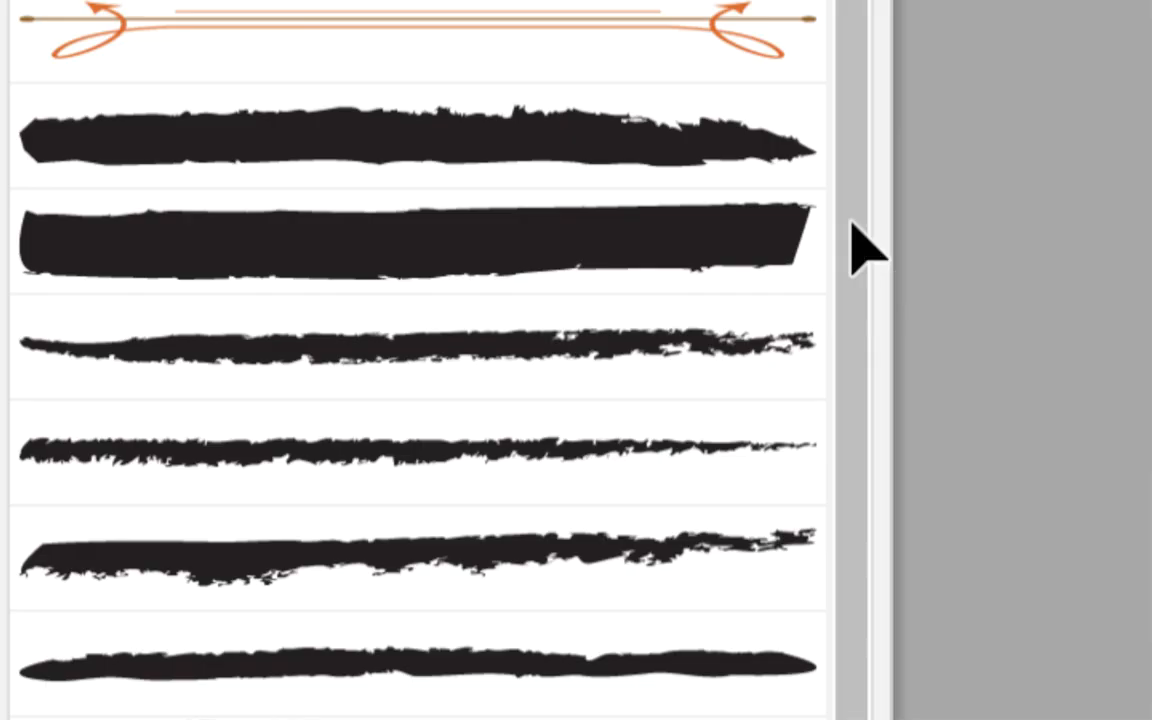
scroll(855, 238, down, 10)
mouse_move(852, 361)
mouse_down()
mouse_move(856, 442)
mouse_move(855, 165)
mouse_move(845, 248)
mouse_move(851, 404)
mouse_move(859, 147)
mouse_move(845, 246)
mouse_up()
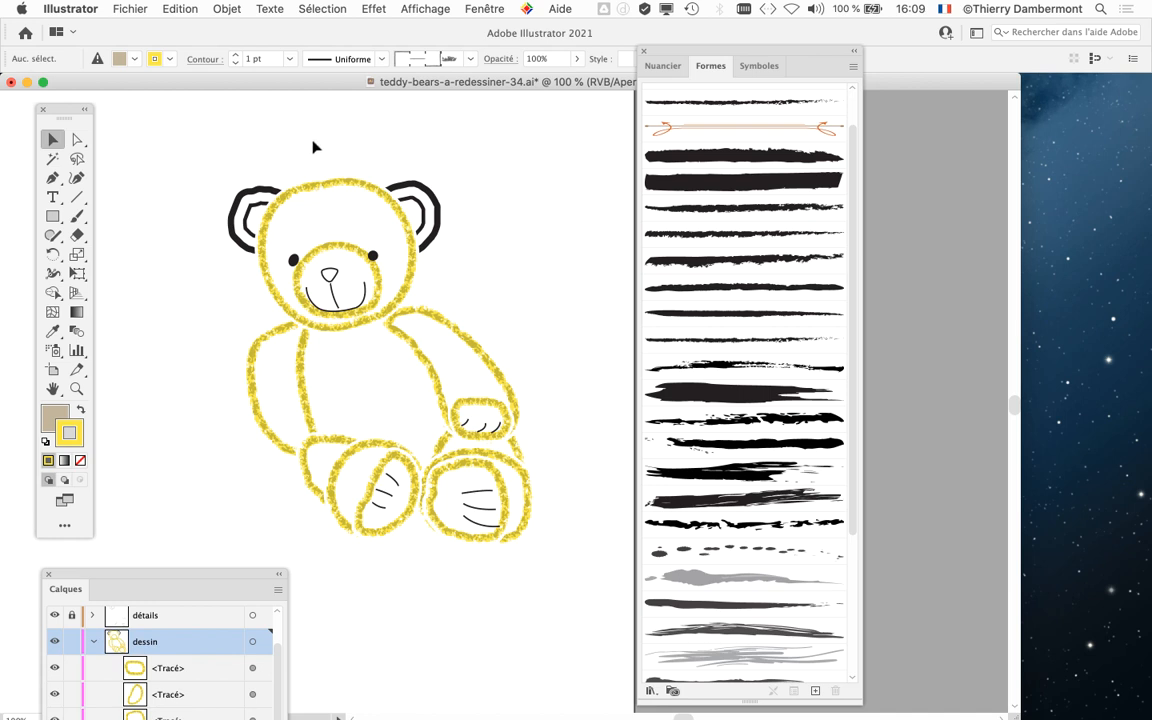
key(super+a)
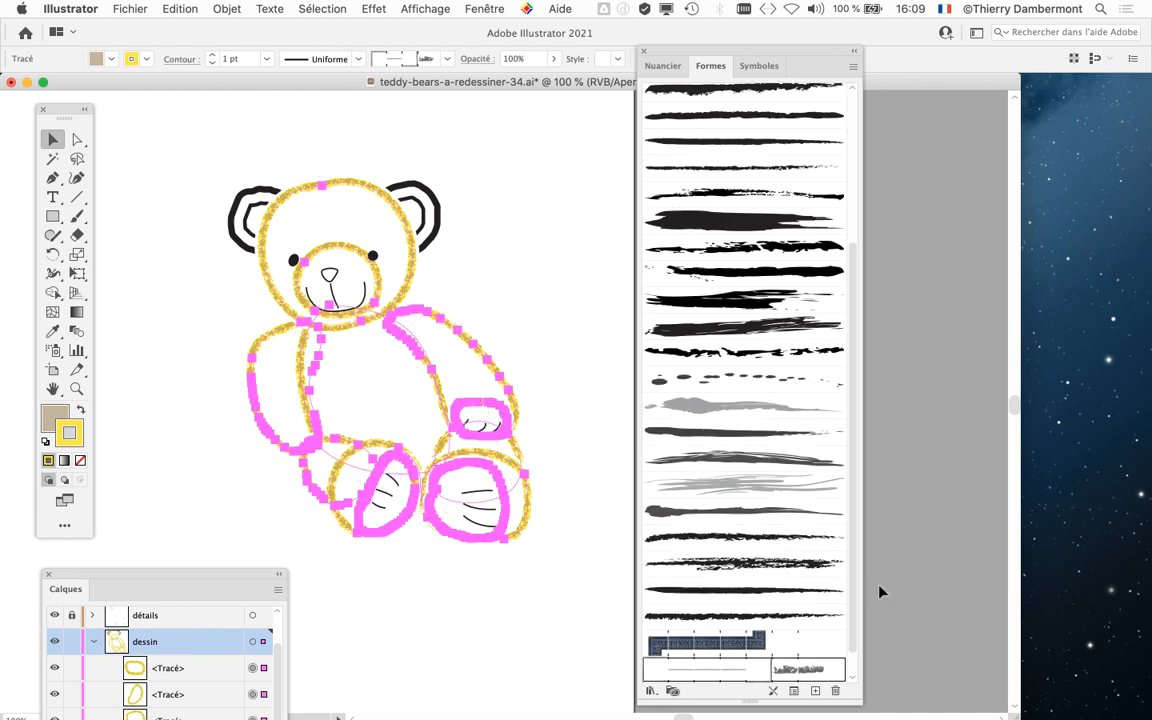
scroll(856, 622, down, 1)
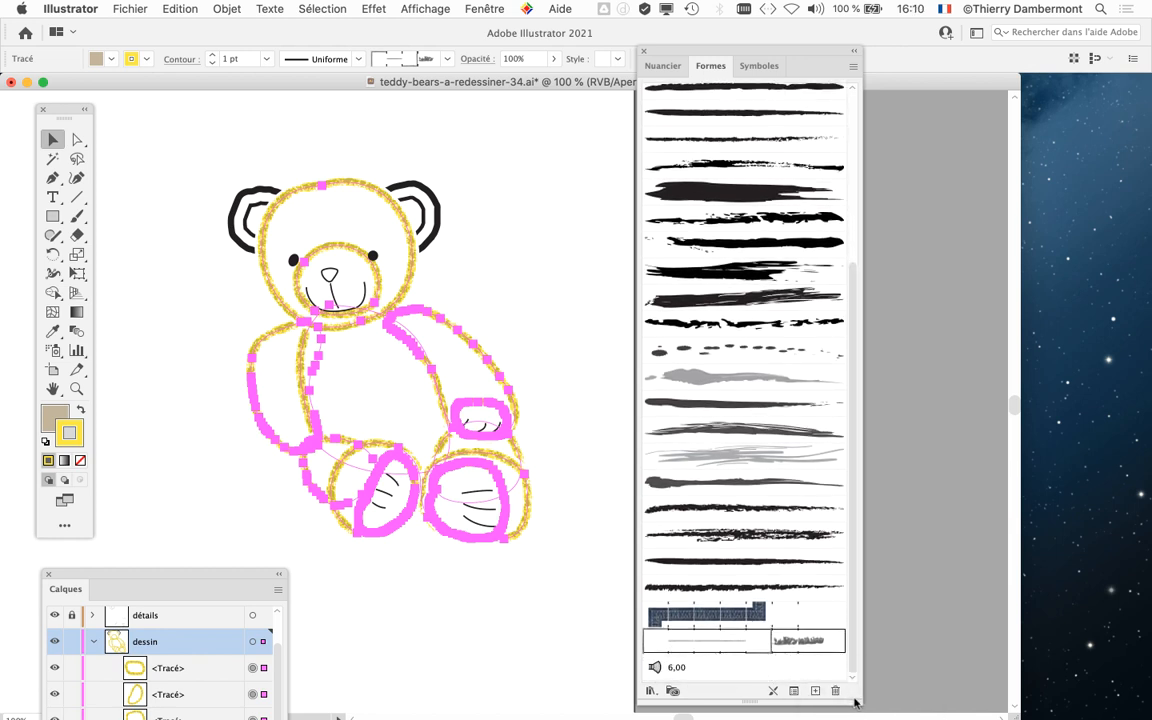
drag(856, 702, 898, 480)
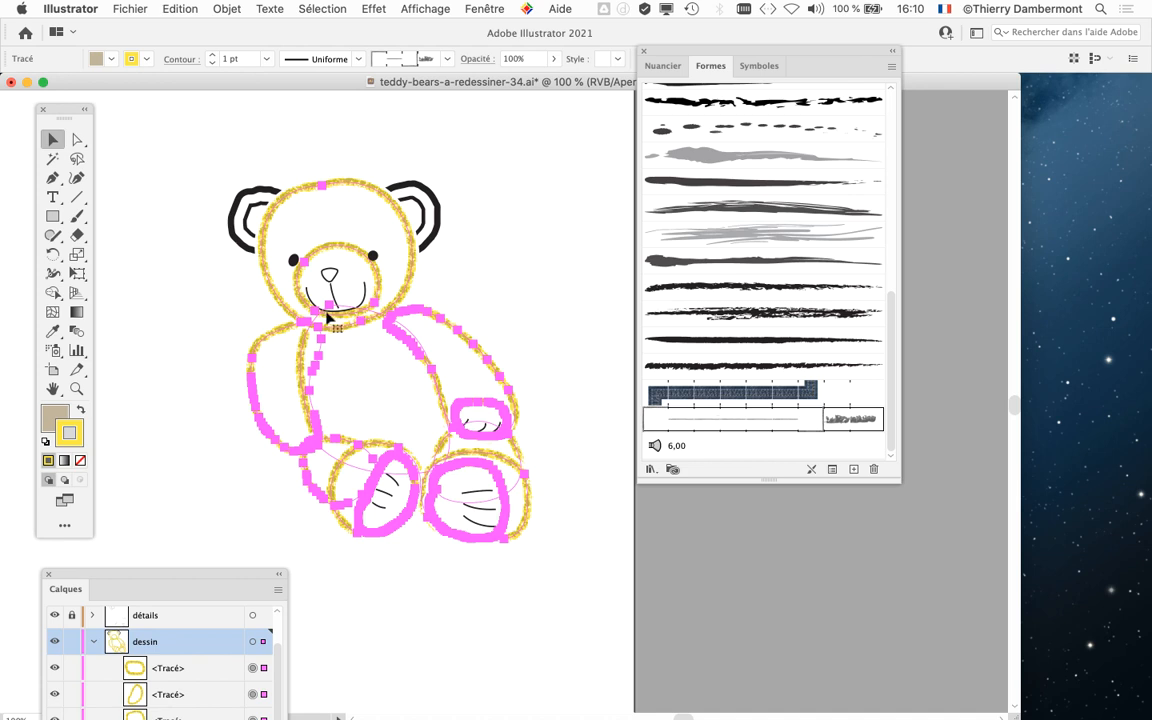
drag(321, 324, 216, 289)
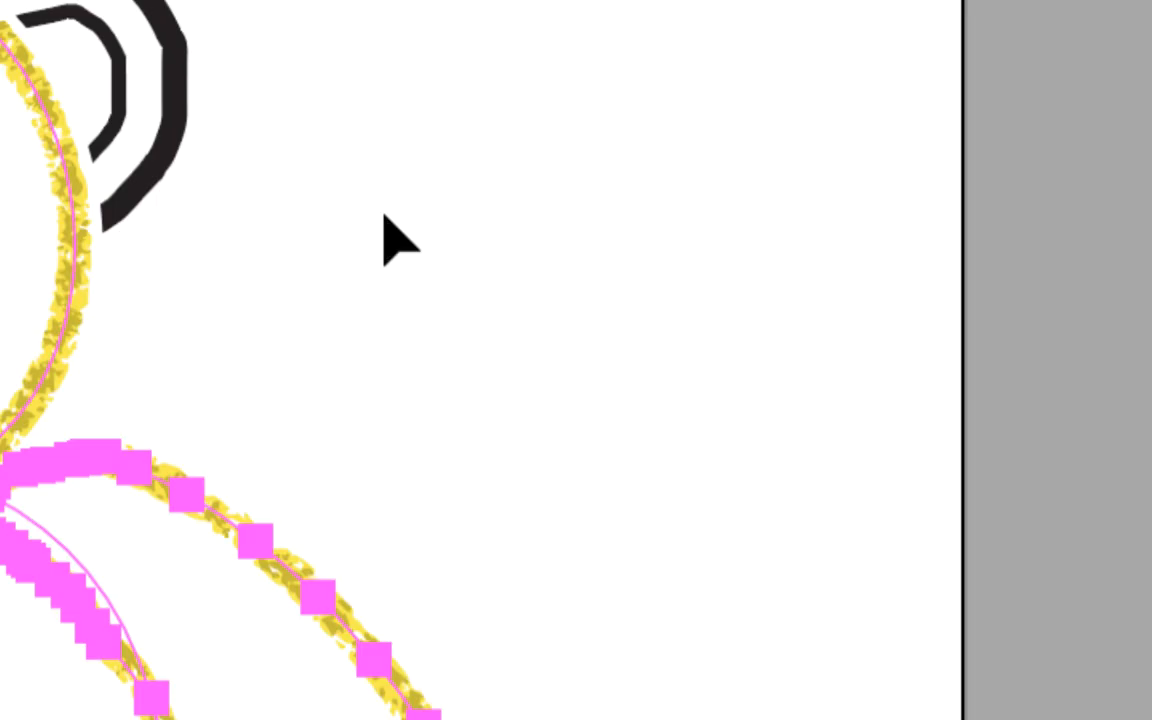
click(386, 218)
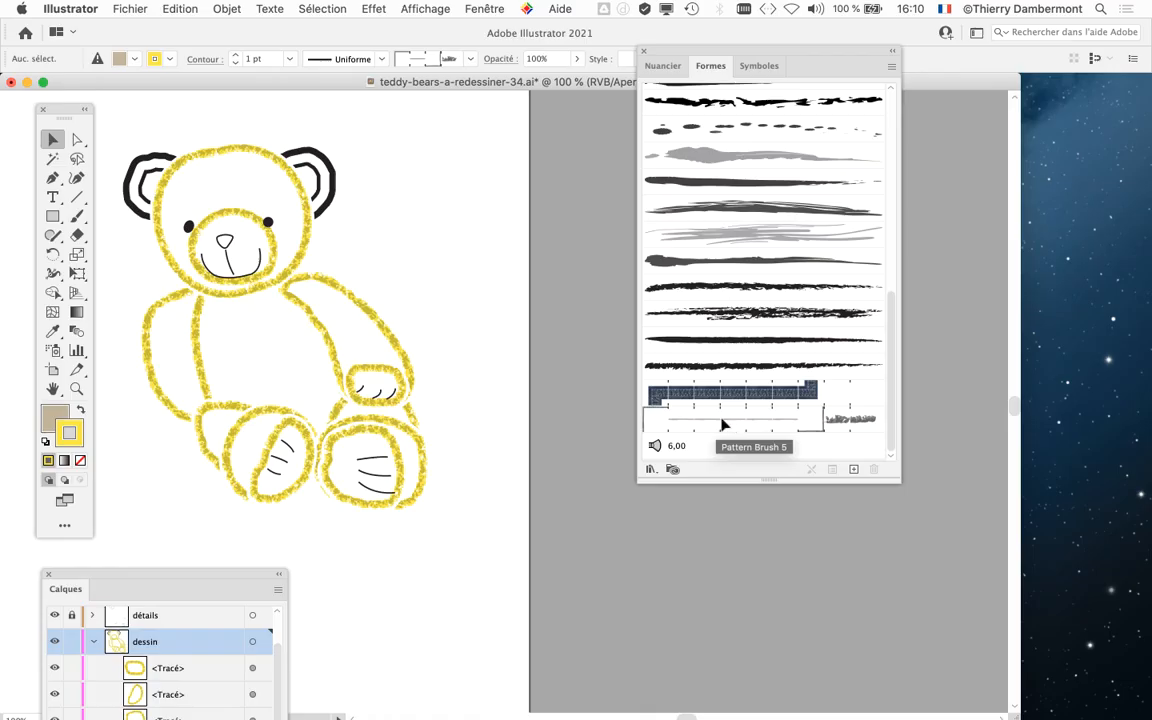
Step: Open the options of Pattern Brush 5 and place the dialog so the bear stays in view
mouse_move(687, 55)
mouse_down()
mouse_move(788, 131)
mouse_move(840, 116)
mouse_up()
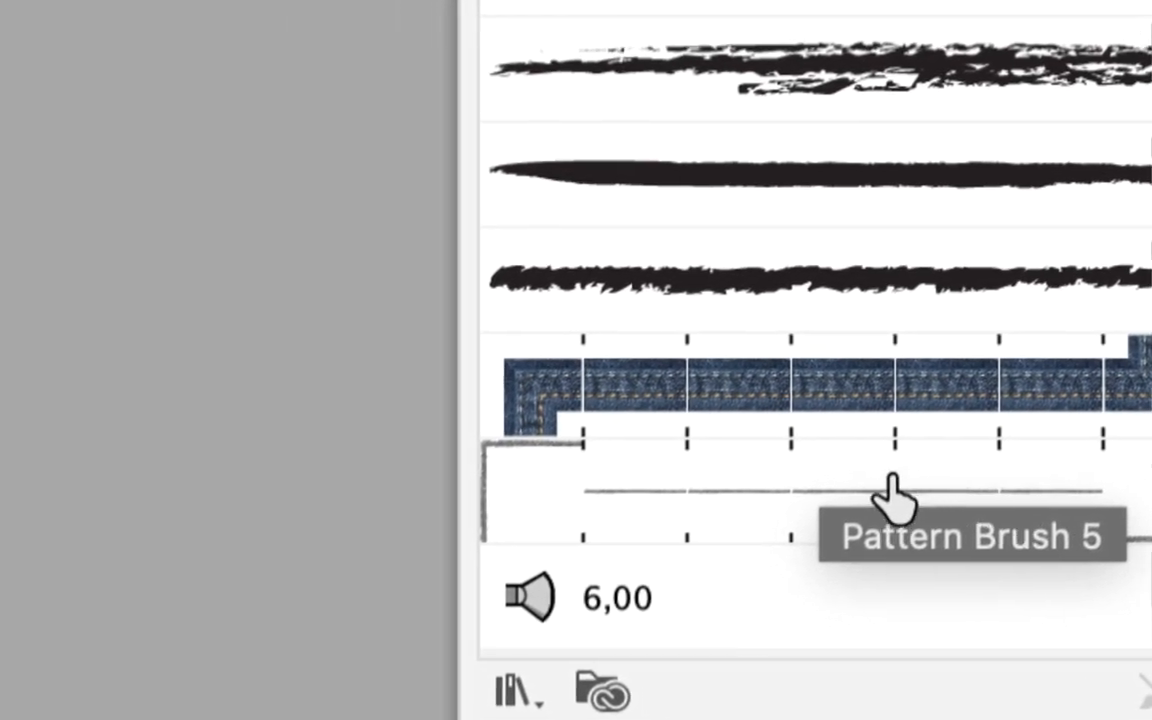
click(906, 472)
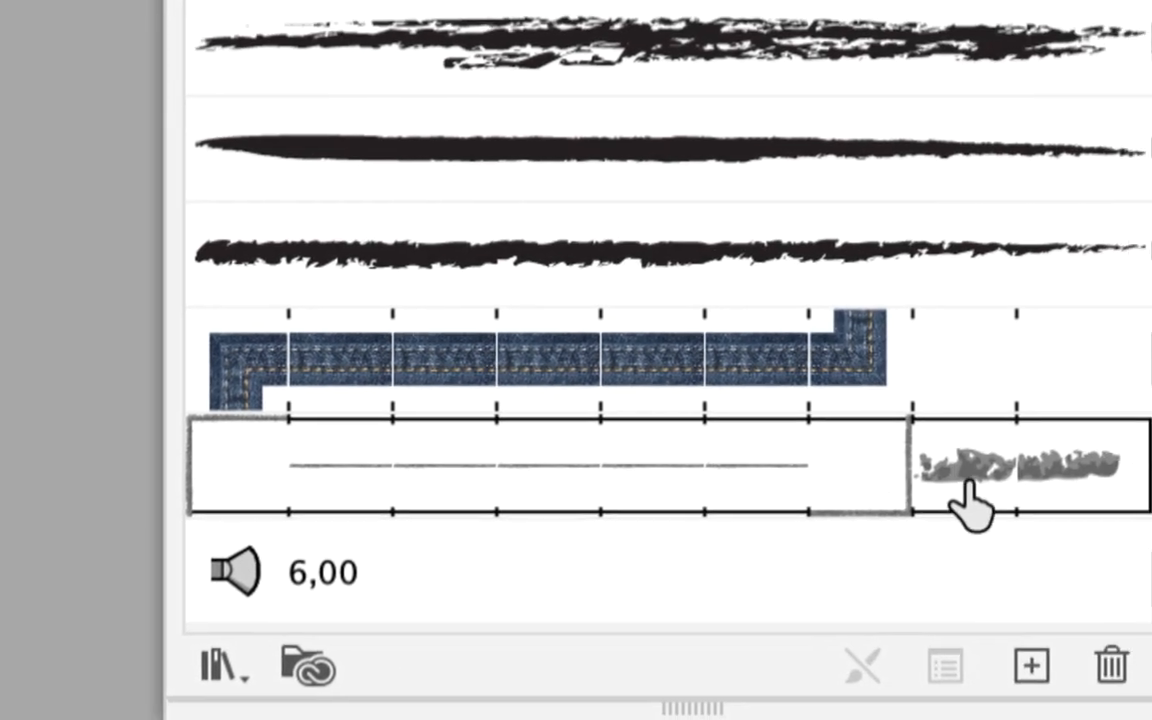
double_click(972, 501)
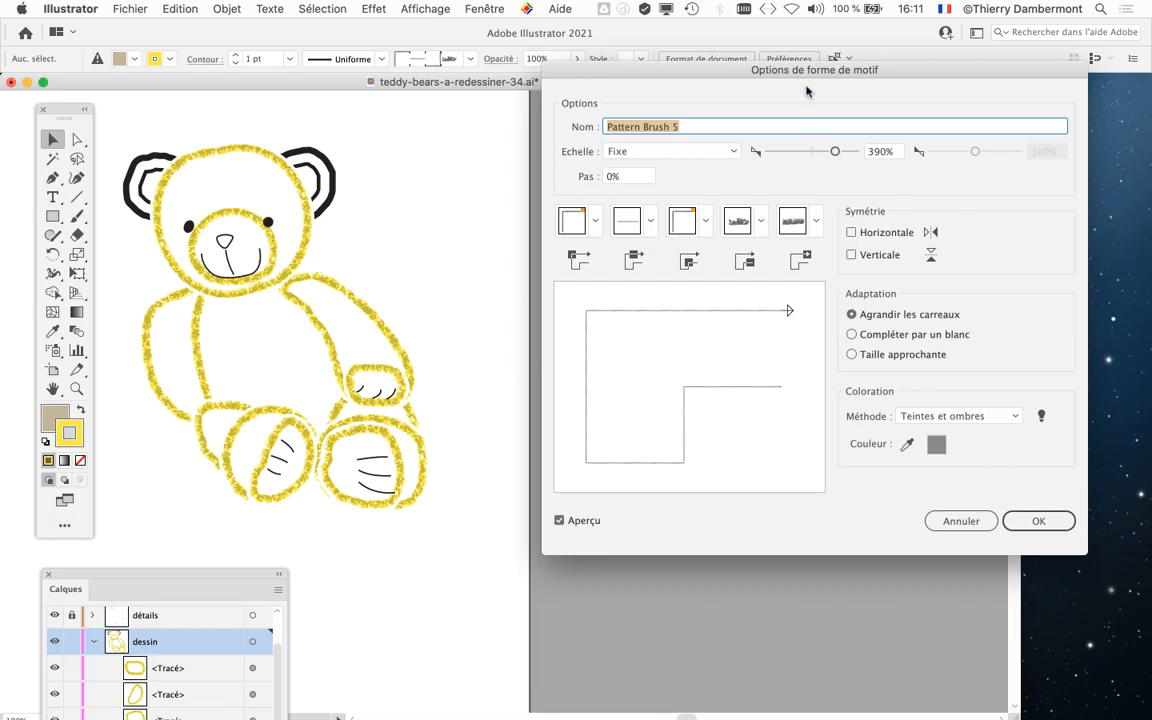
drag(820, 86, 843, 207)
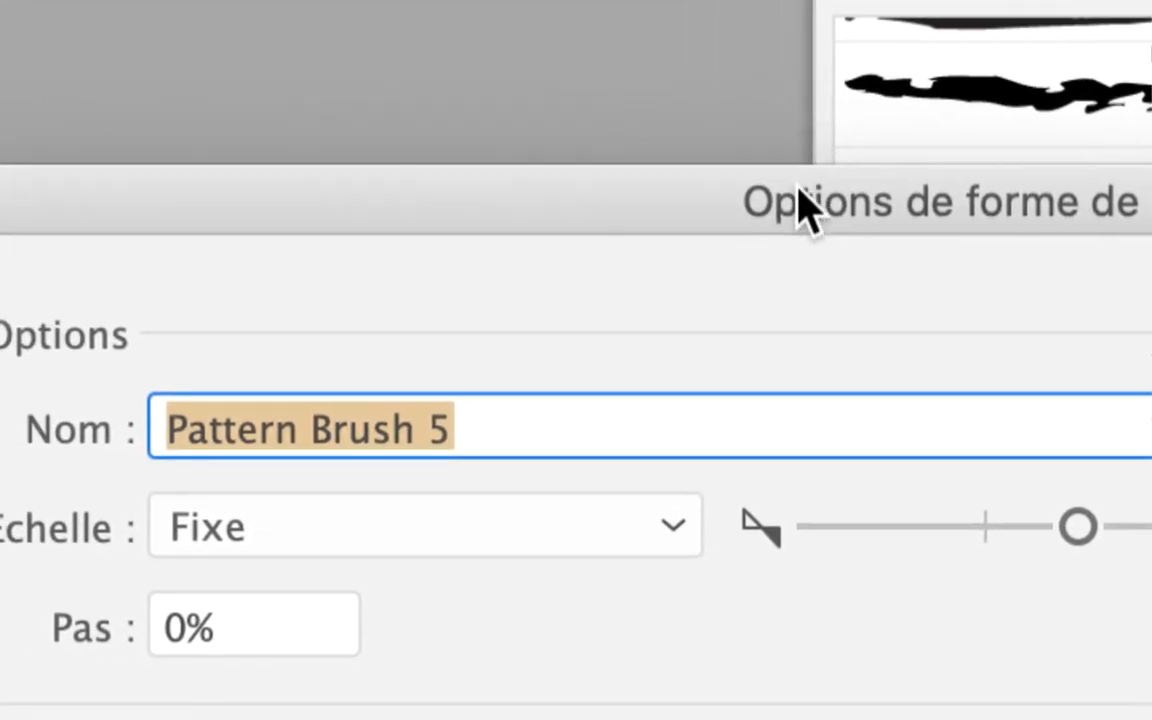
drag(797, 186, 802, 103)
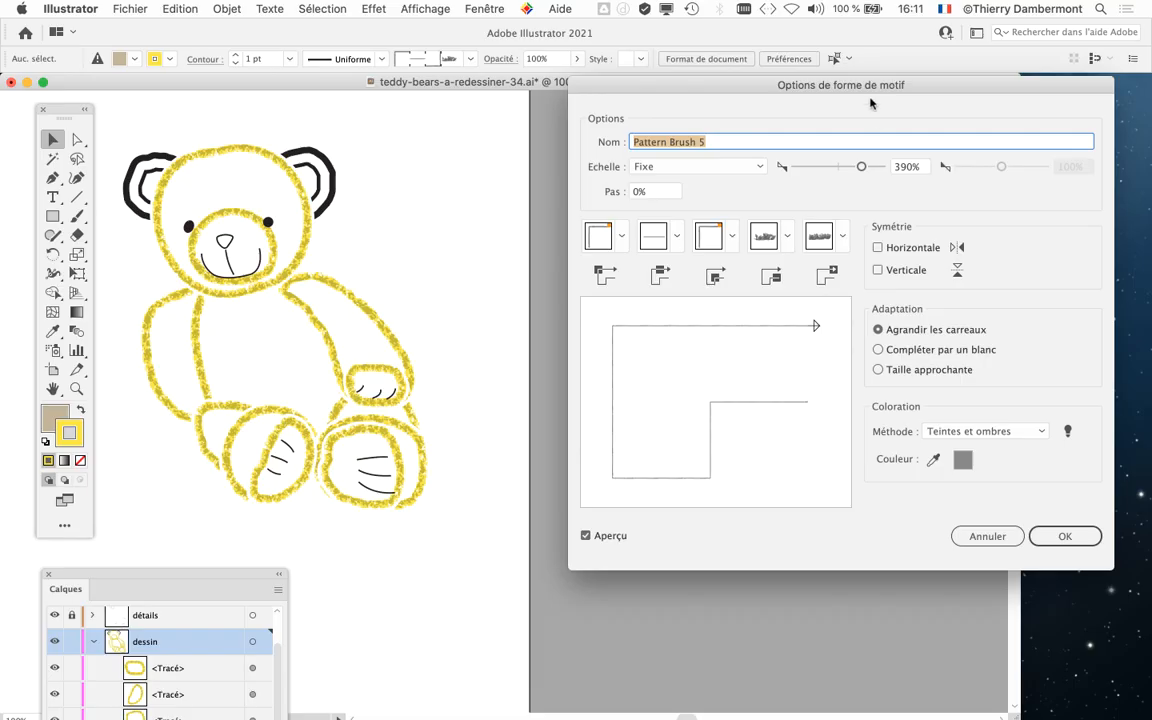
drag(870, 103, 882, 96)
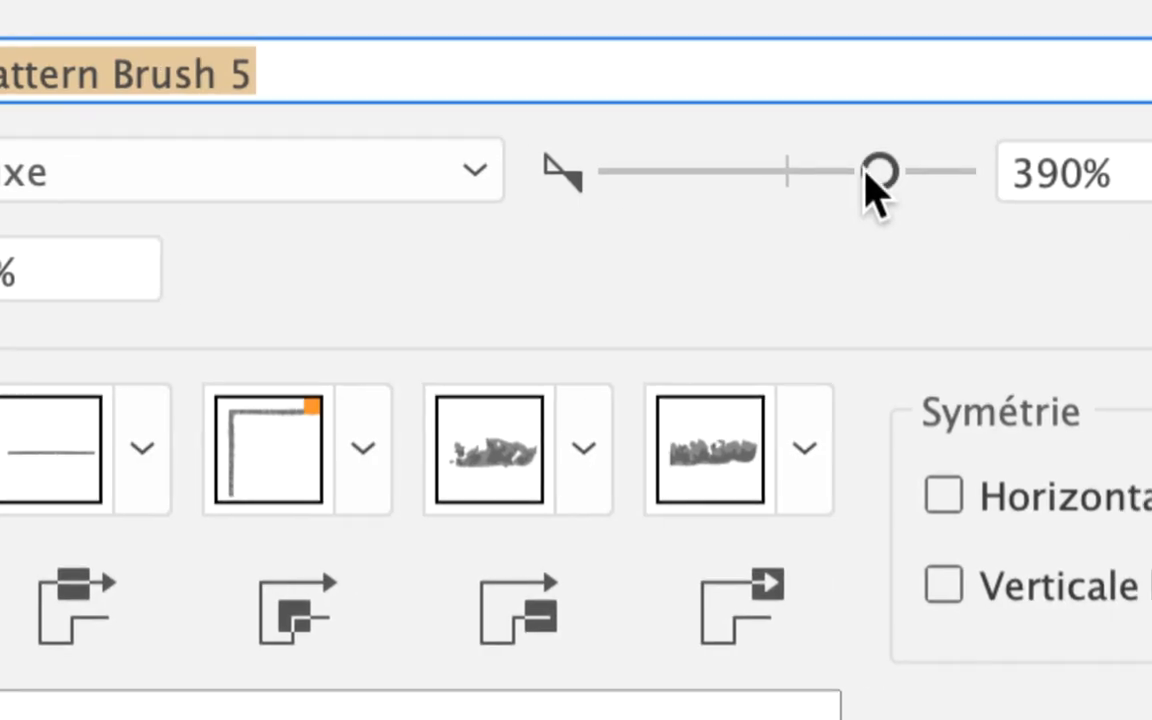
Step: Try several fixed scales for Pattern Brush 5 with preview on, including 66%, 141%, 568%, 718% and 637%
drag(911, 193, 832, 175)
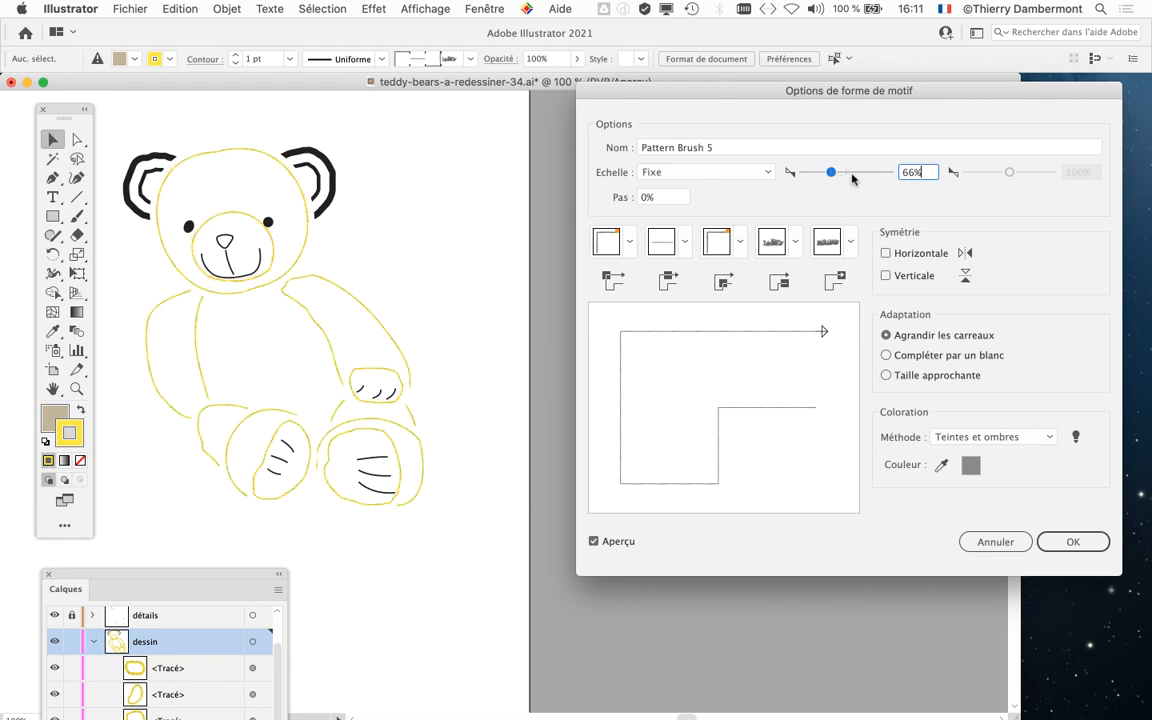
click(852, 174)
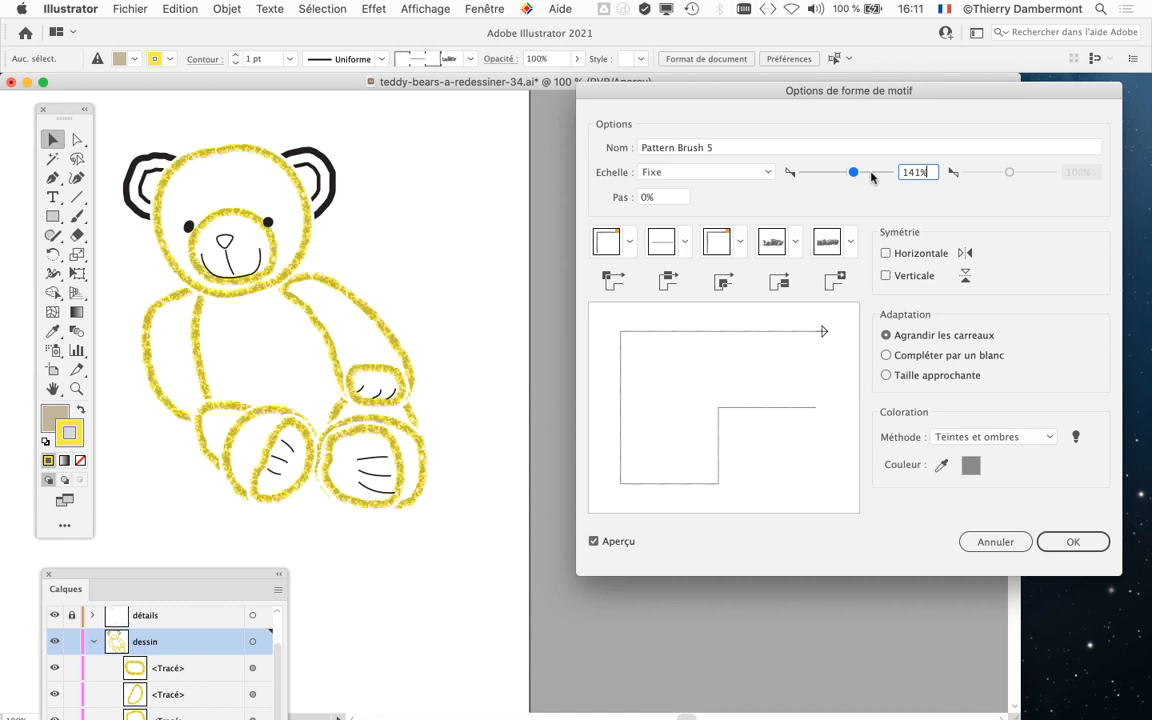
click(871, 173)
drag(870, 173, 876, 174)
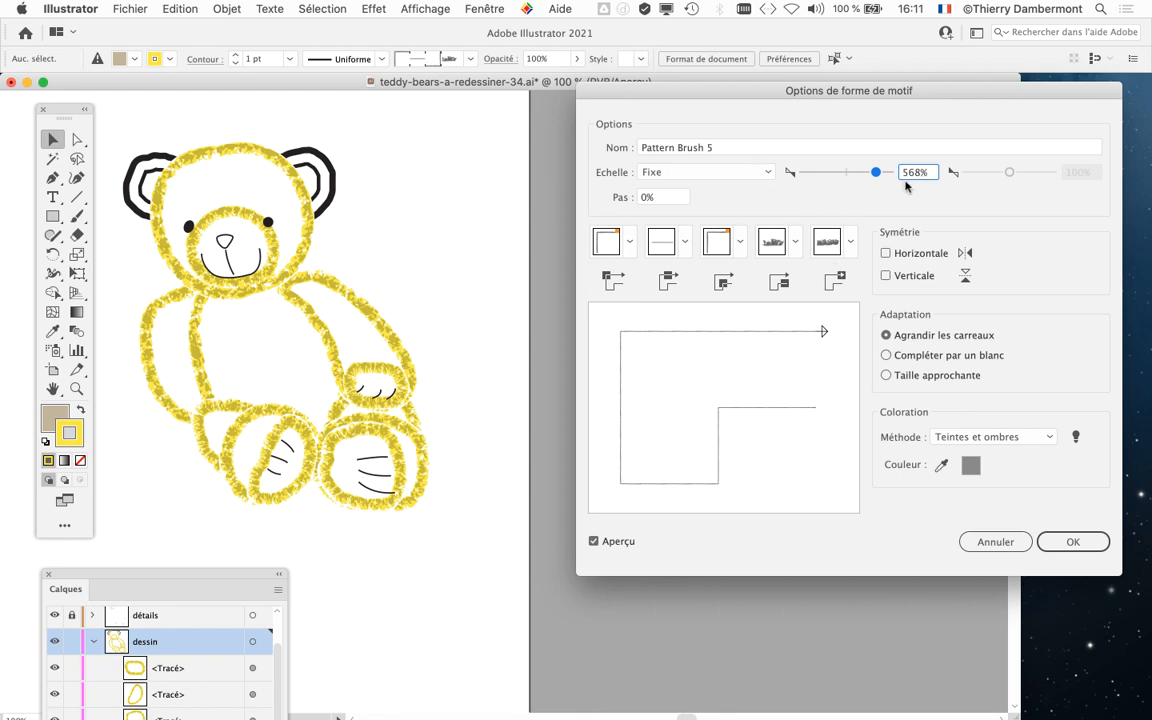
drag(876, 172, 882, 178)
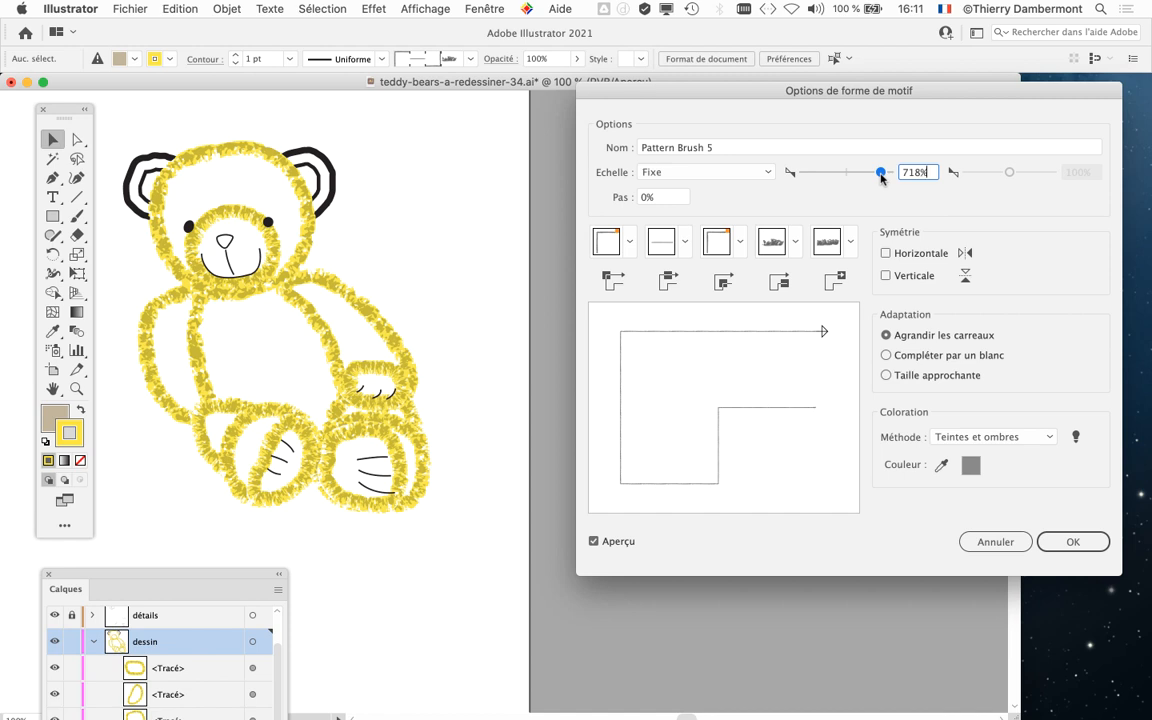
drag(882, 178, 877, 182)
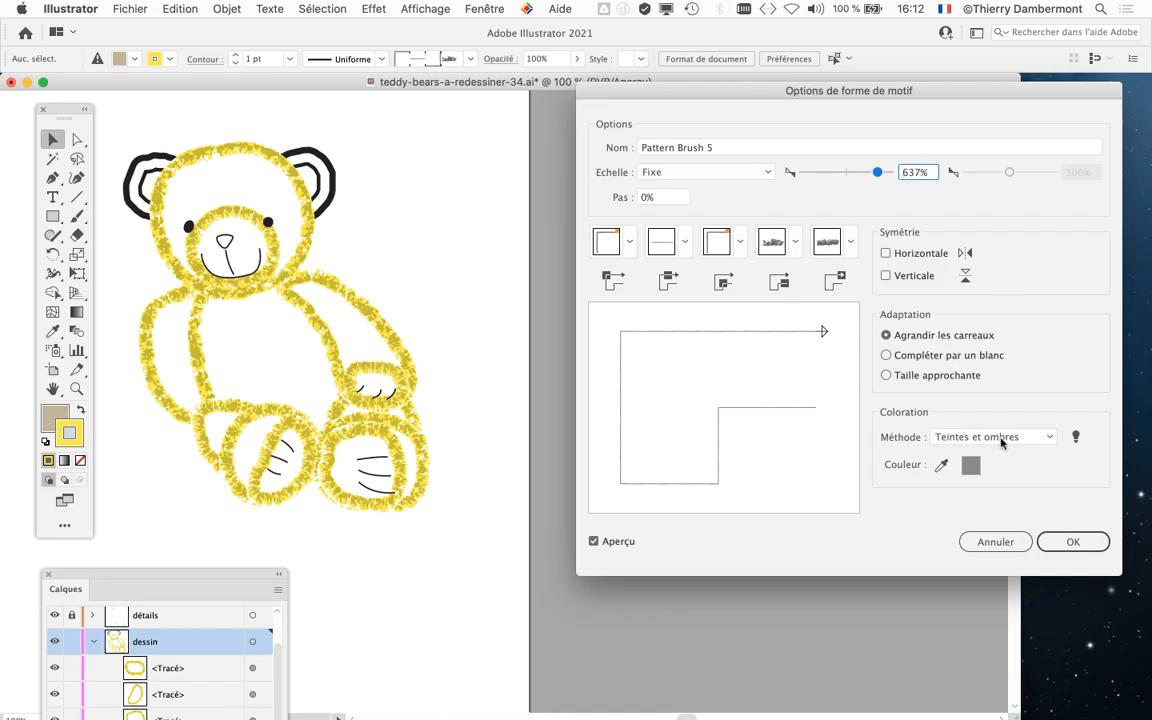
Step: Try fixed scales of 162%, 438% and 483% for Pattern Brush 5, then set the scale to 291%
drag(933, 90, 903, 44)
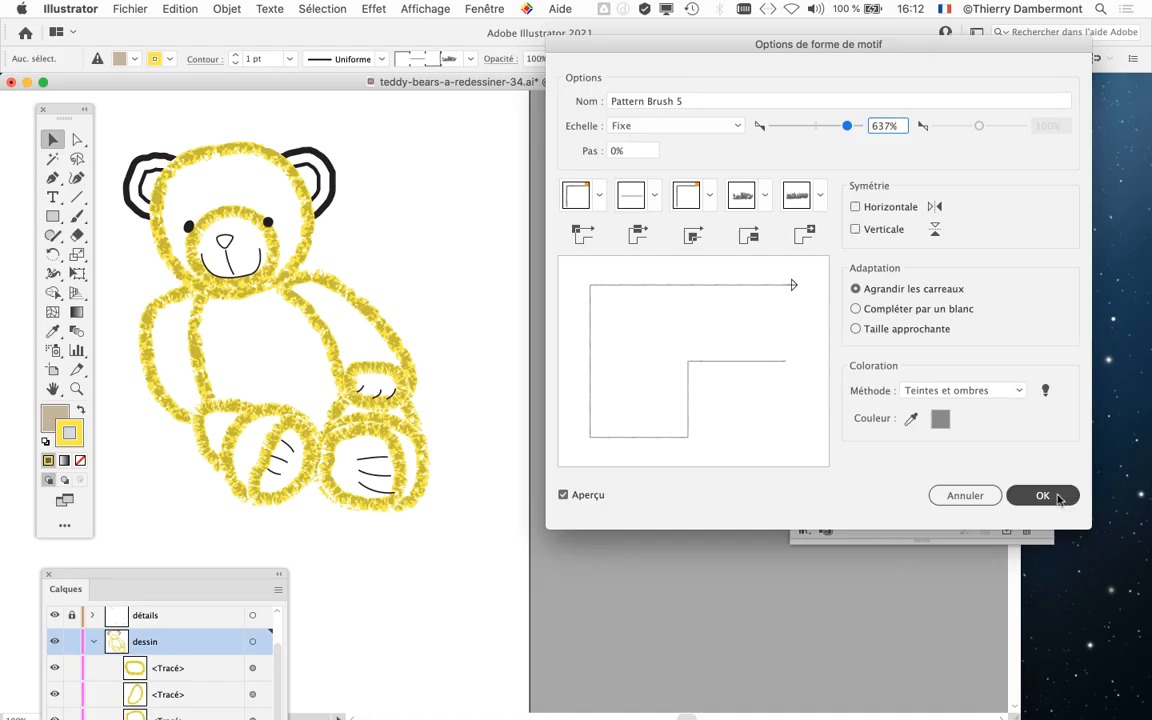
click(826, 126)
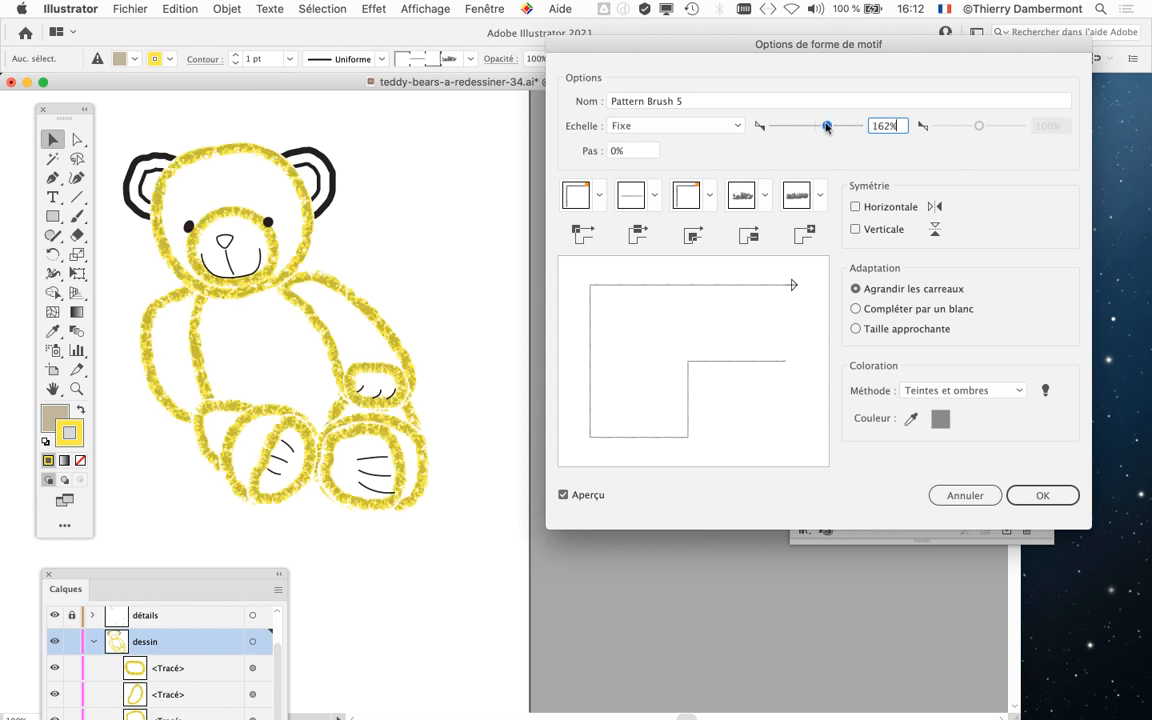
drag(826, 126, 806, 126)
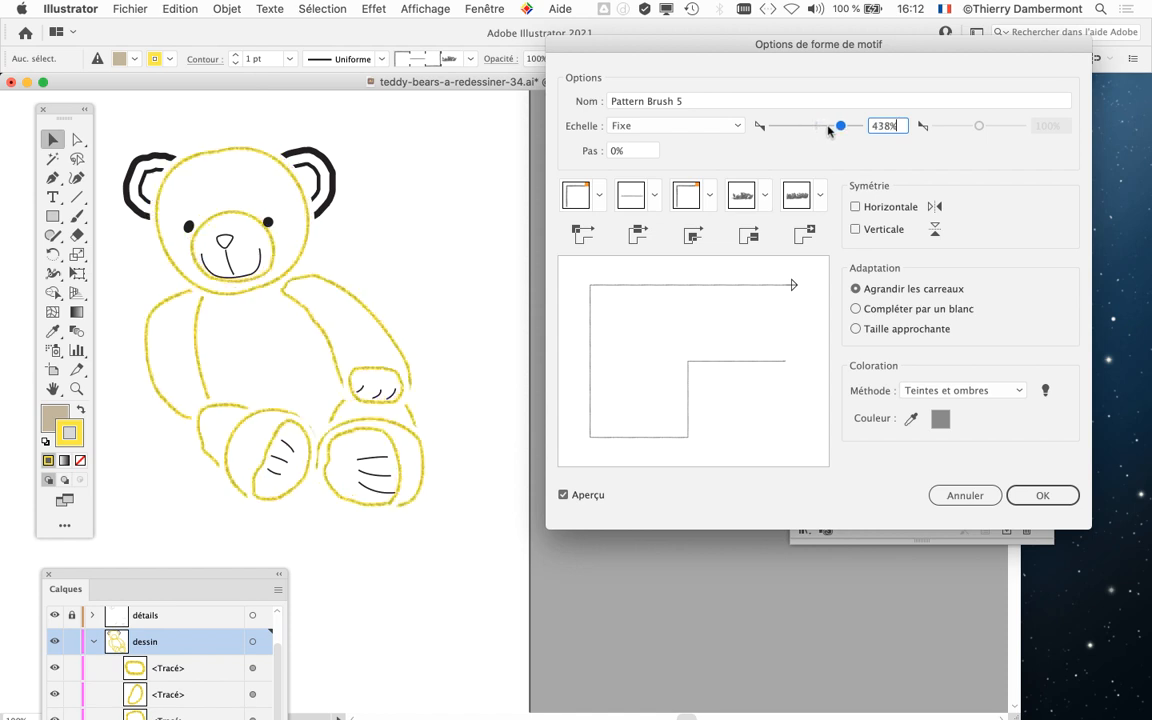
drag(840, 127, 842, 128)
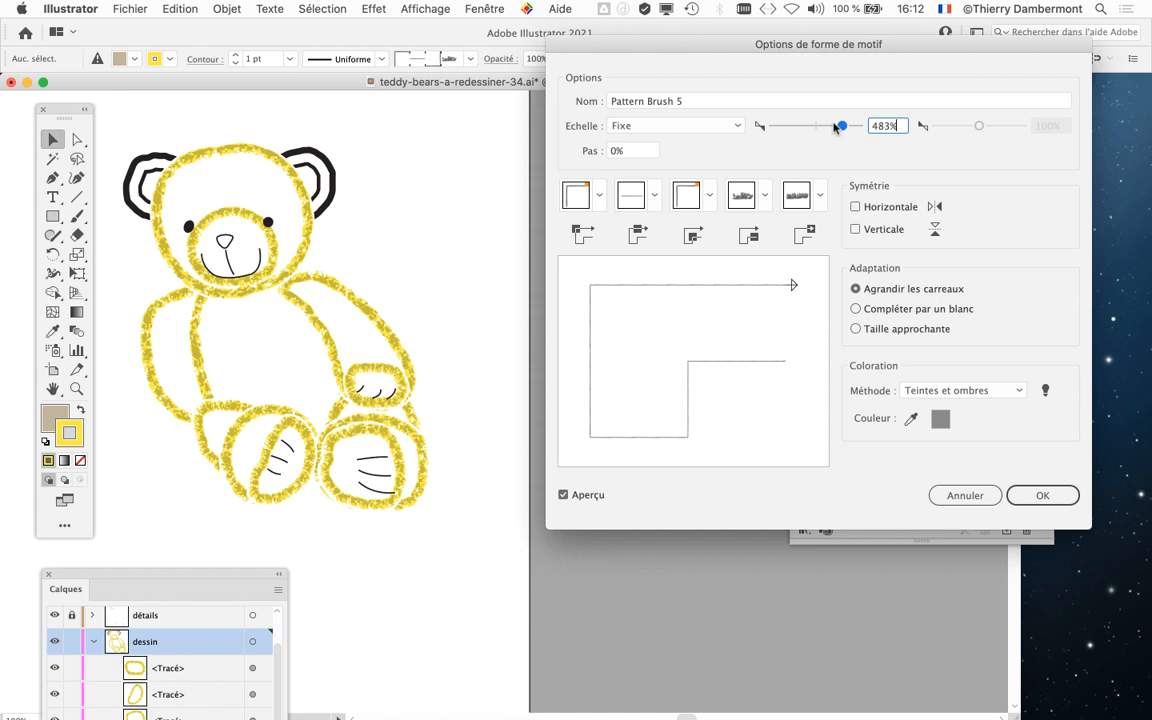
click(834, 126)
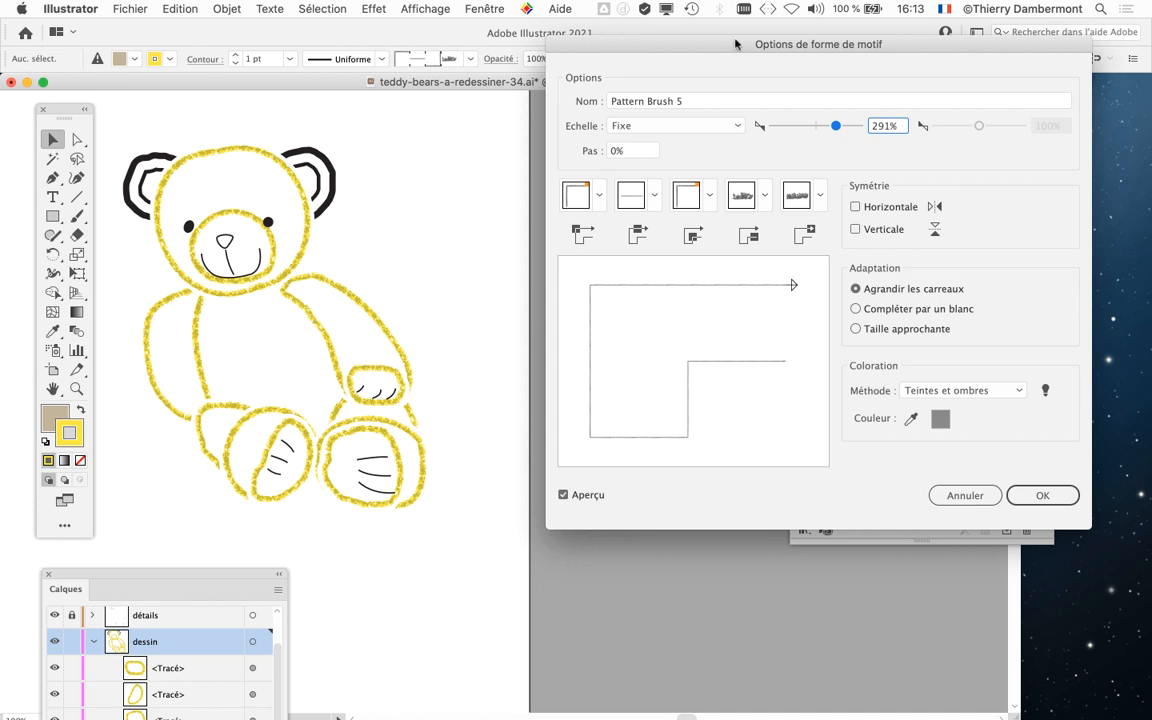
drag(676, 44, 634, 27)
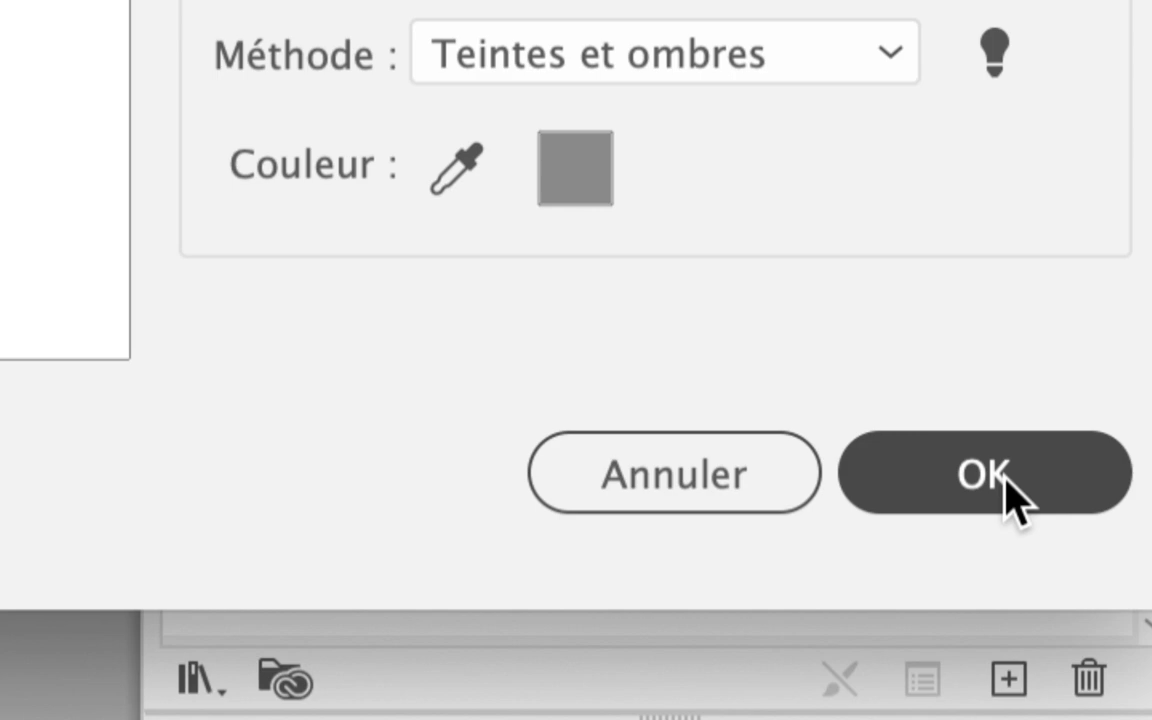
Step: Accept the Pattern Brush 5 options and apply the changes to the bear's existing strokes
click(1007, 484)
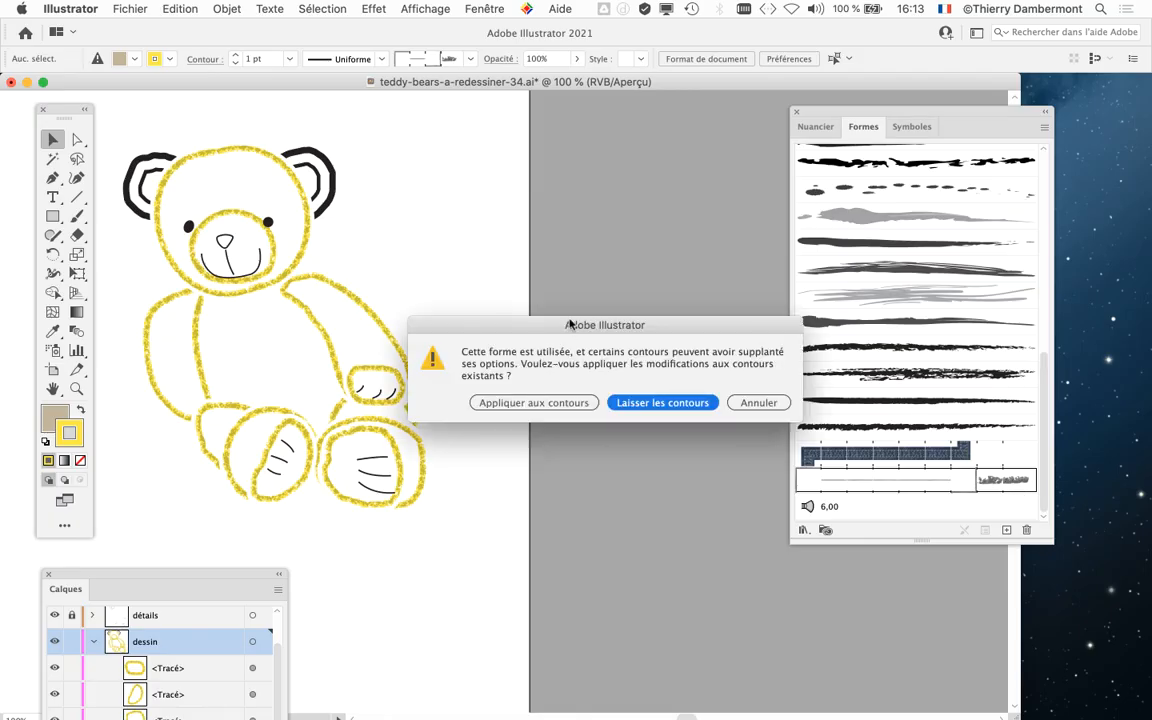
drag(569, 325, 543, 147)
click(459, 230)
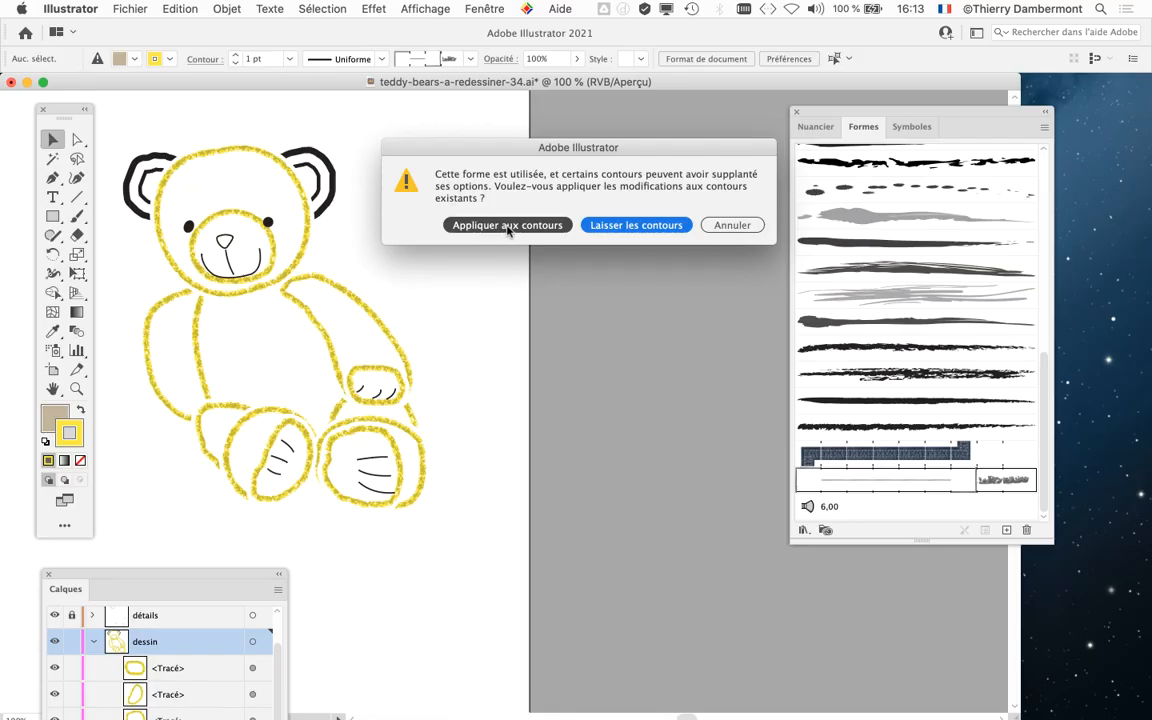
click(508, 226)
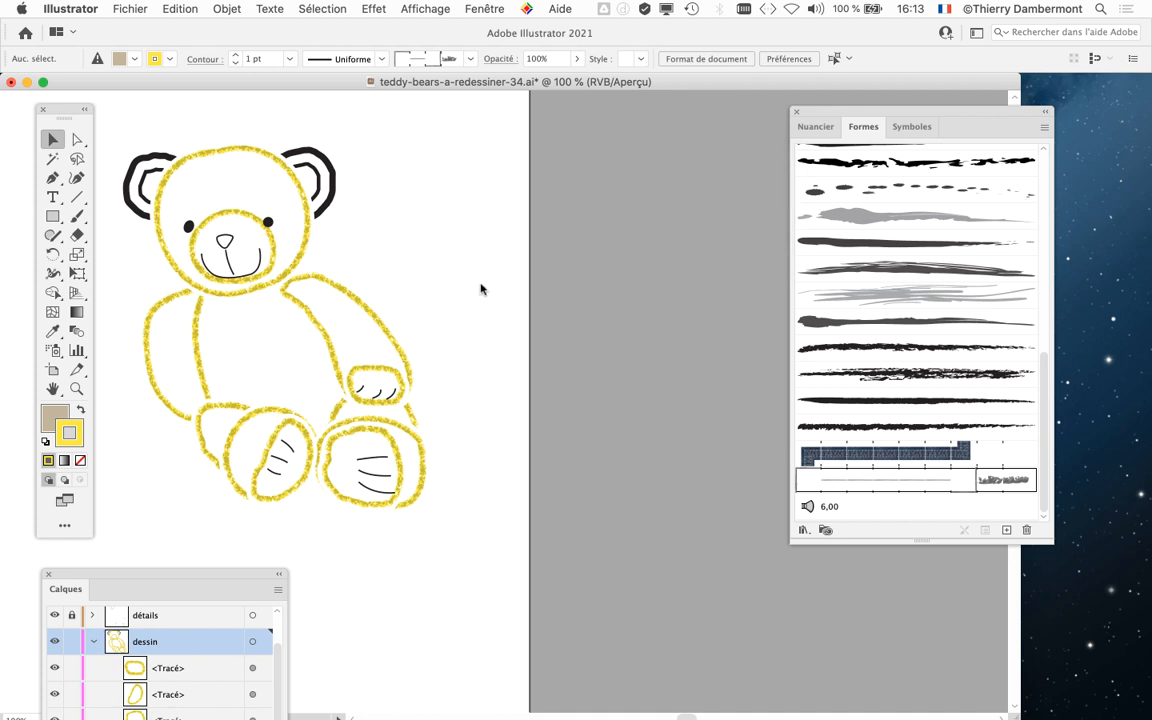
Step: Save the document as a new version named teddy-bears-a-redessiner-35.ai in the teddy bear 10 folder
click(133, 10)
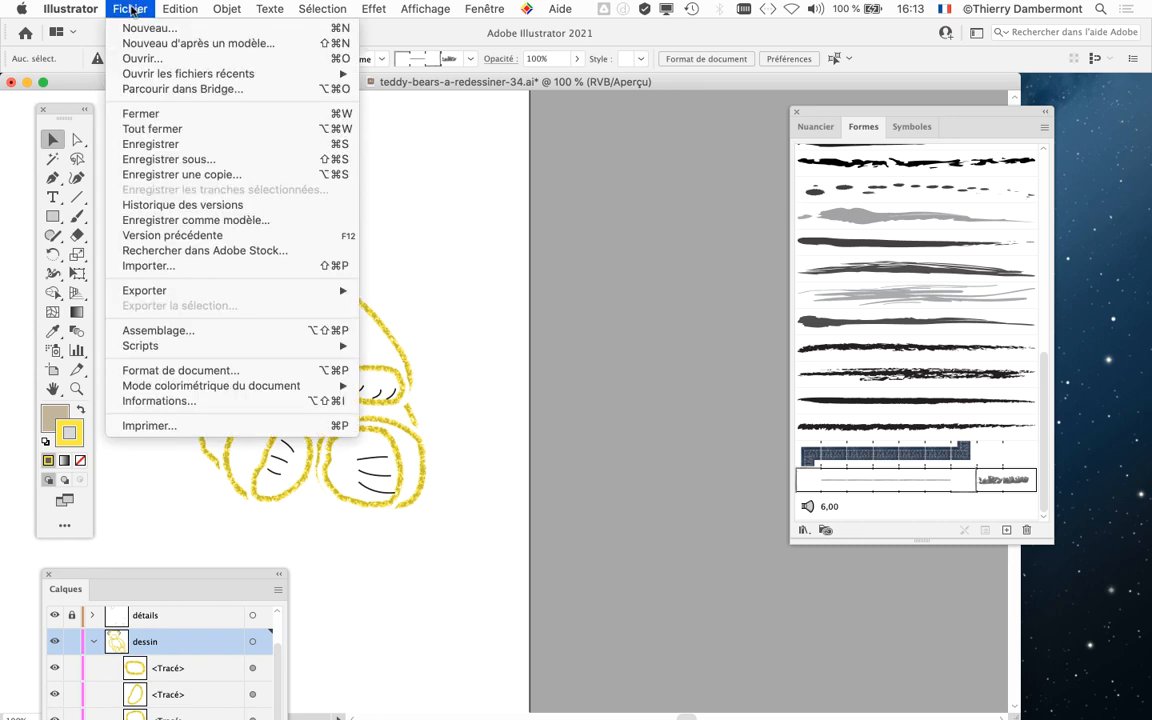
click(200, 146)
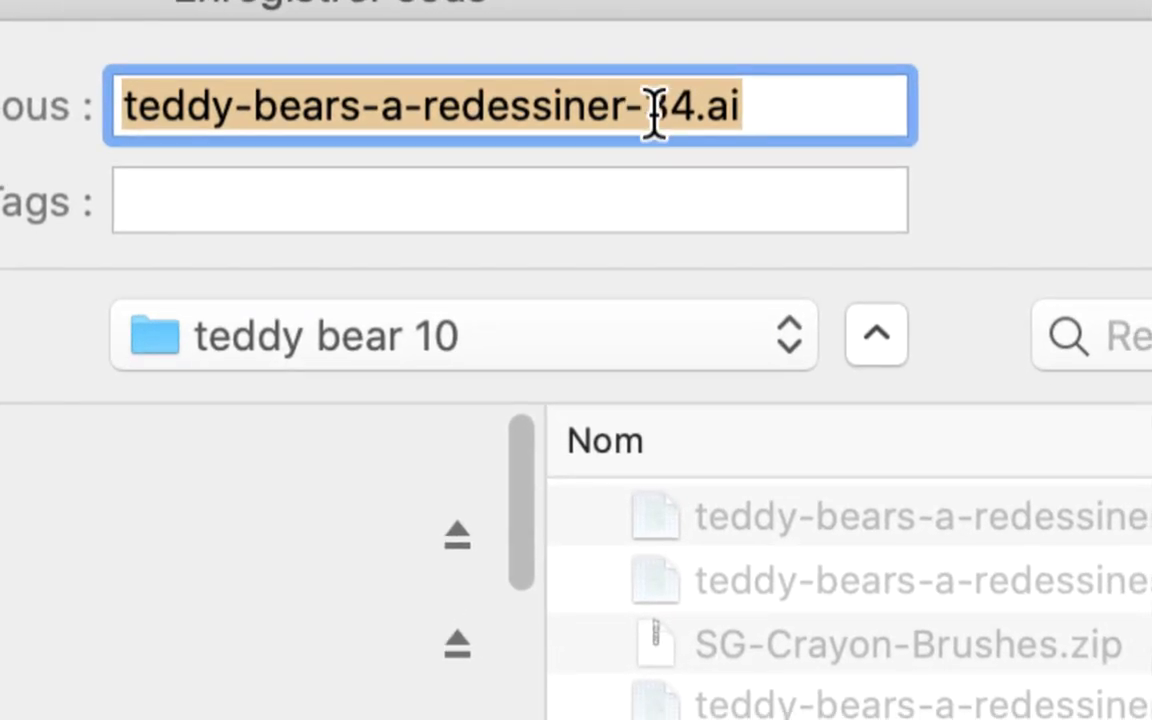
drag(726, 10, 744, 40)
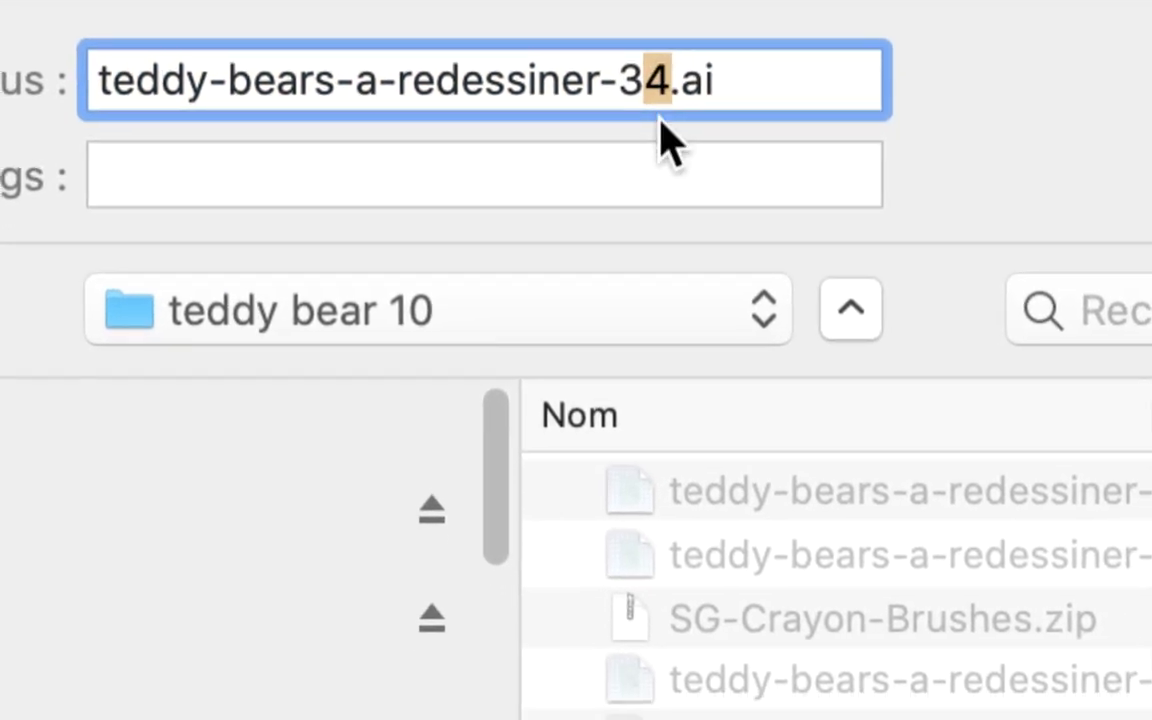
text(5)
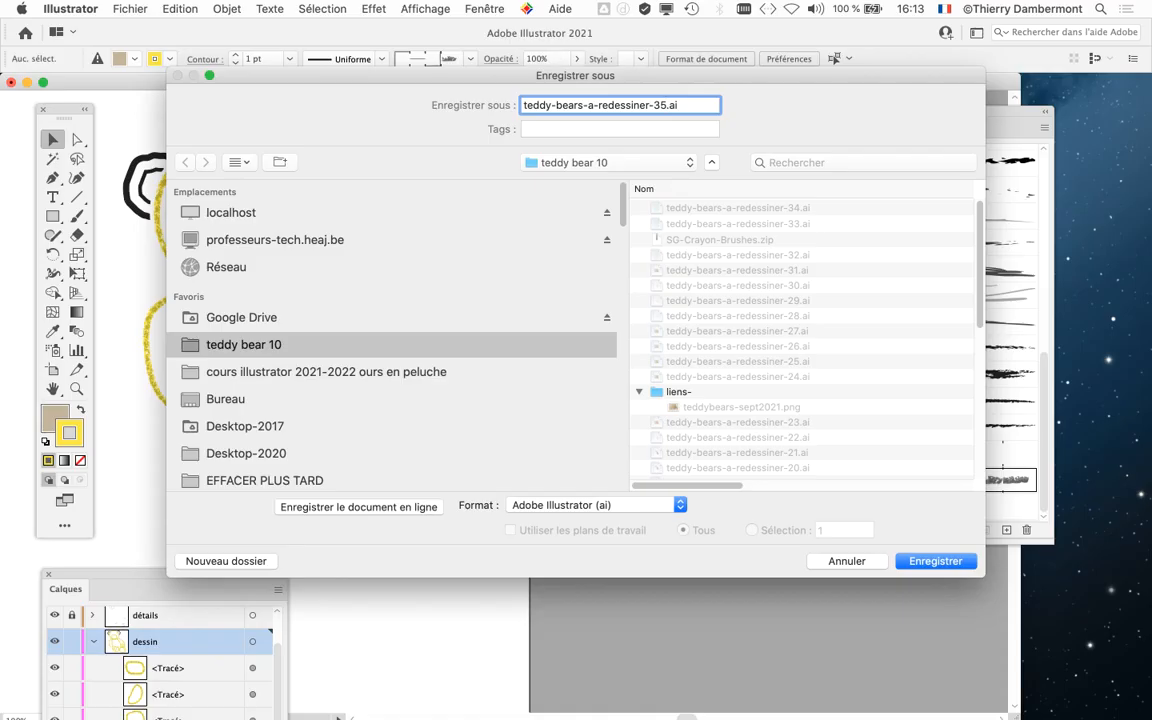
key(Return)
key(Return)
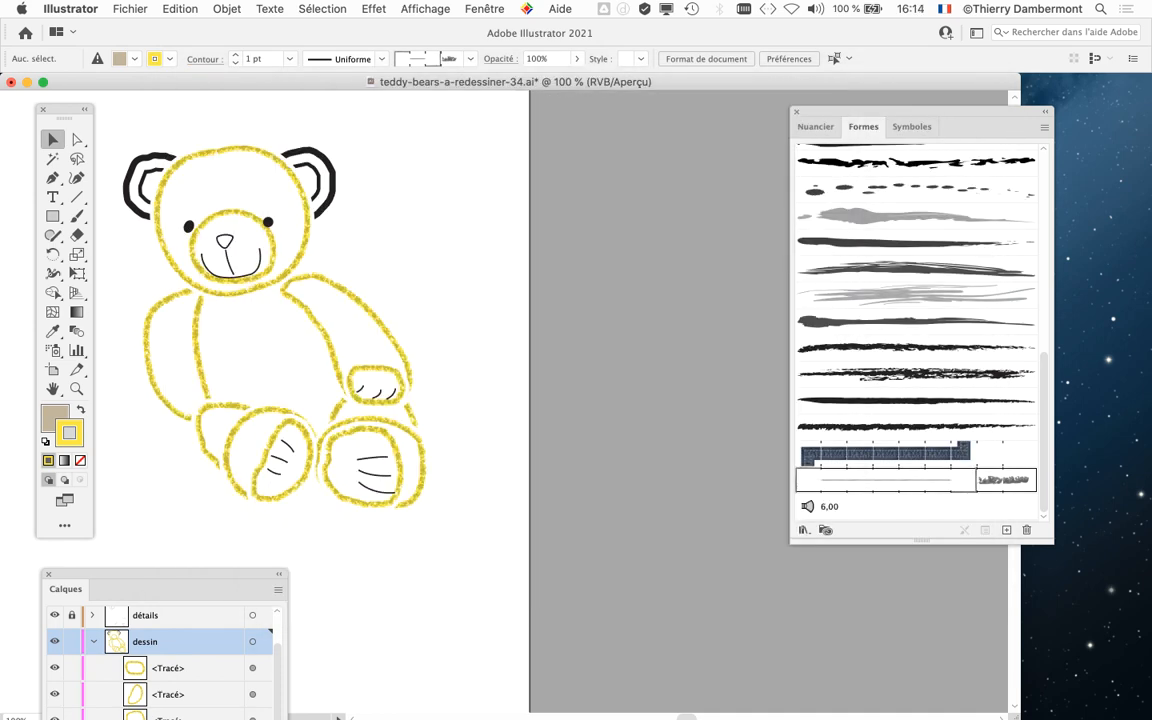